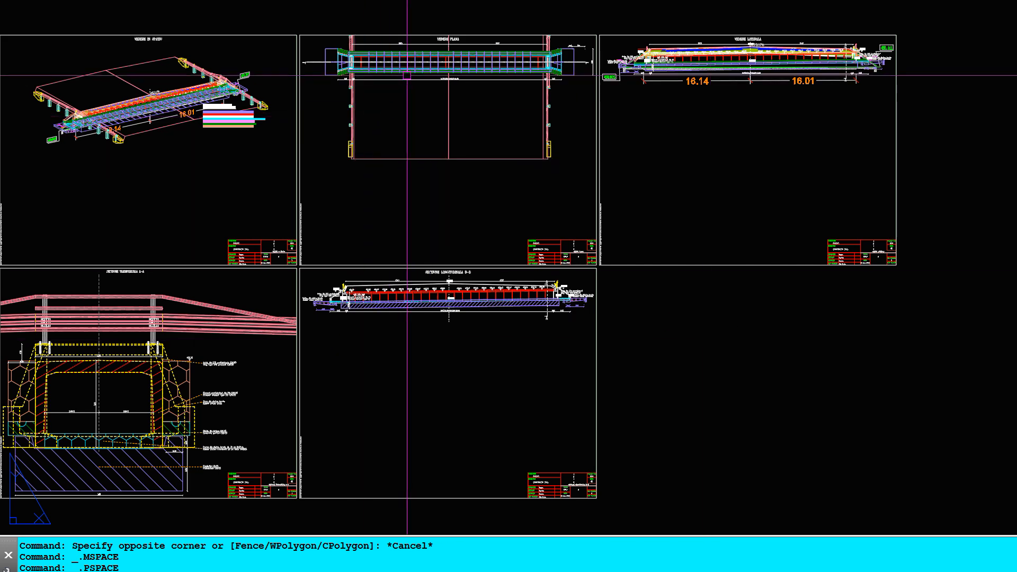
# Step: Copy the culvert's plan geometry with its dimensions and centreline from the VEDERE PLANA viewport to the clipboard
pyautogui.scroll(2, 420, 66)
pyautogui.scroll(2, 441, 53)
pyautogui.moveTo(460, 60); pyautogui.dragTo(515, 173, button='middle')
pyautogui.doubleClick(410, 452)
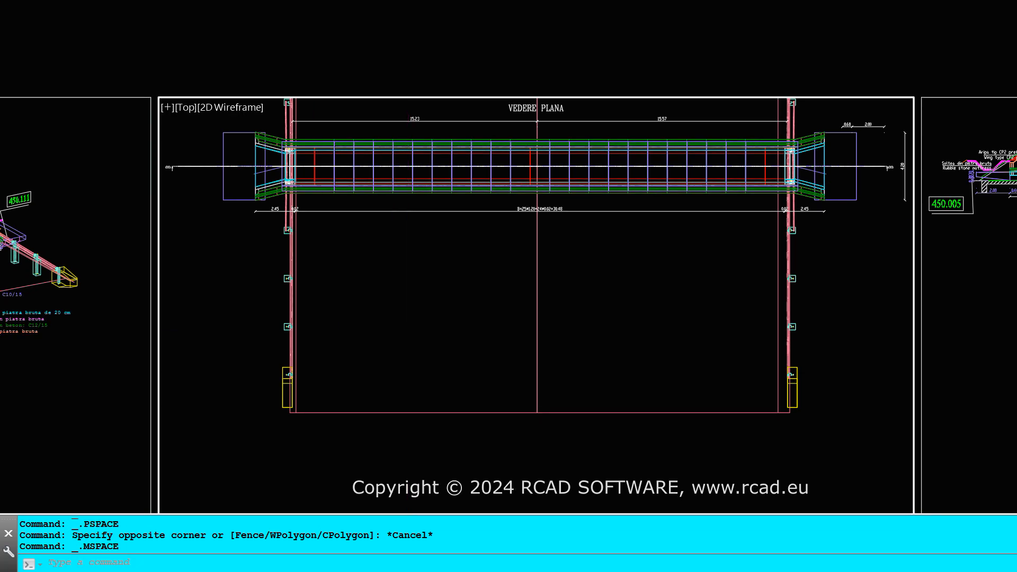
pyautogui.hotkey('ctrl', 'c')
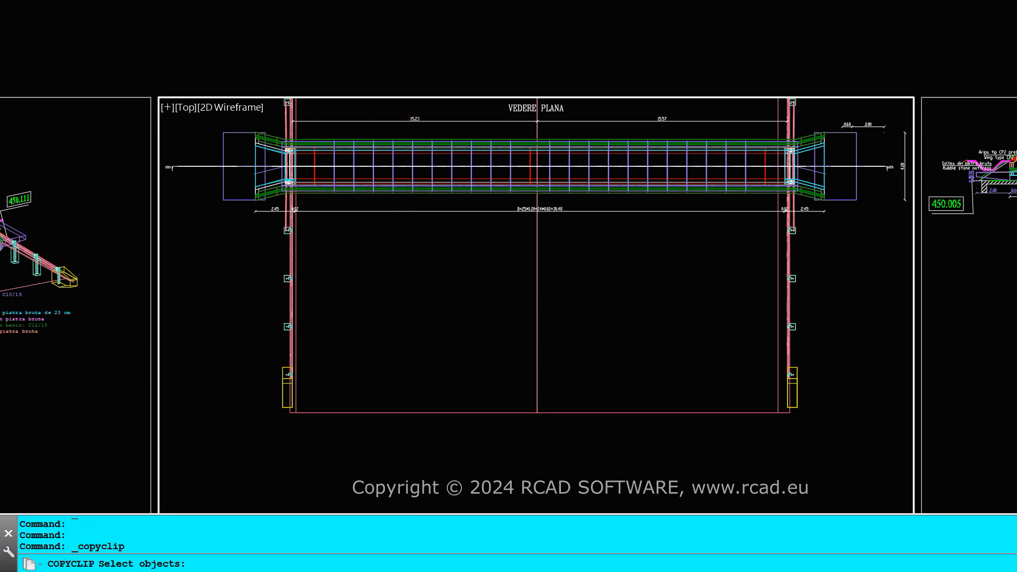
pyautogui.click(216, 266)
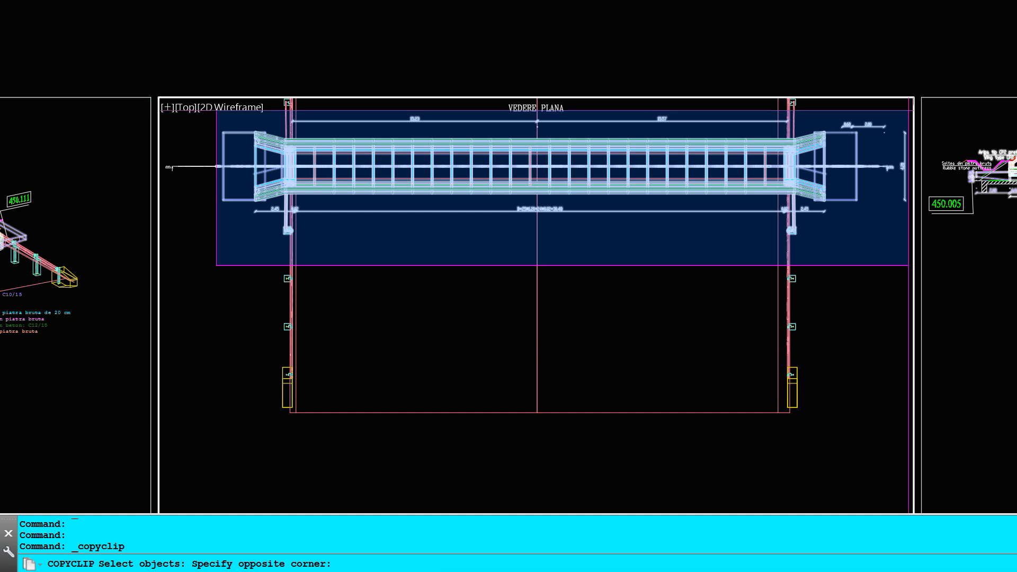
pyautogui.click(909, 111)
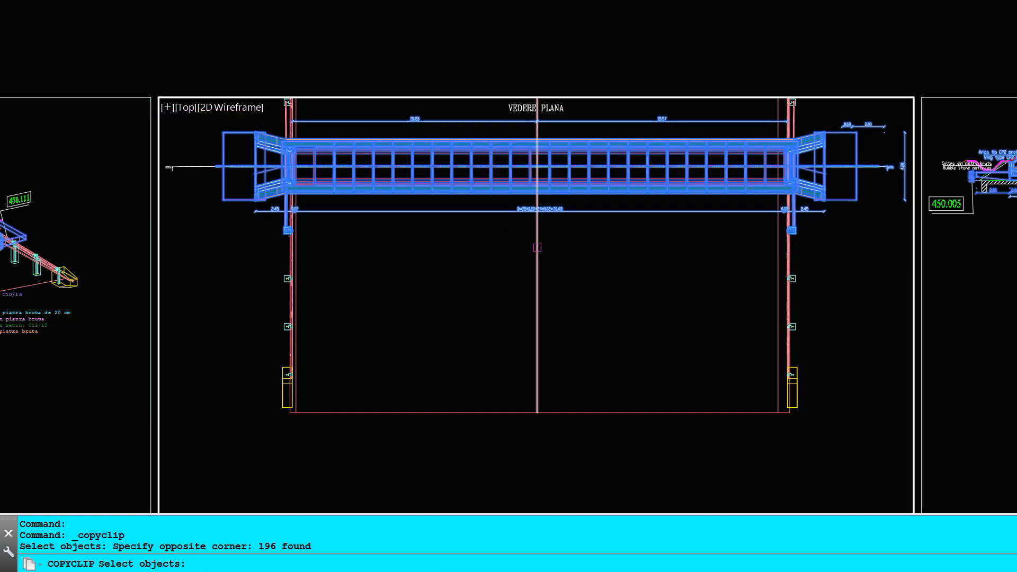
pyautogui.press('Return')
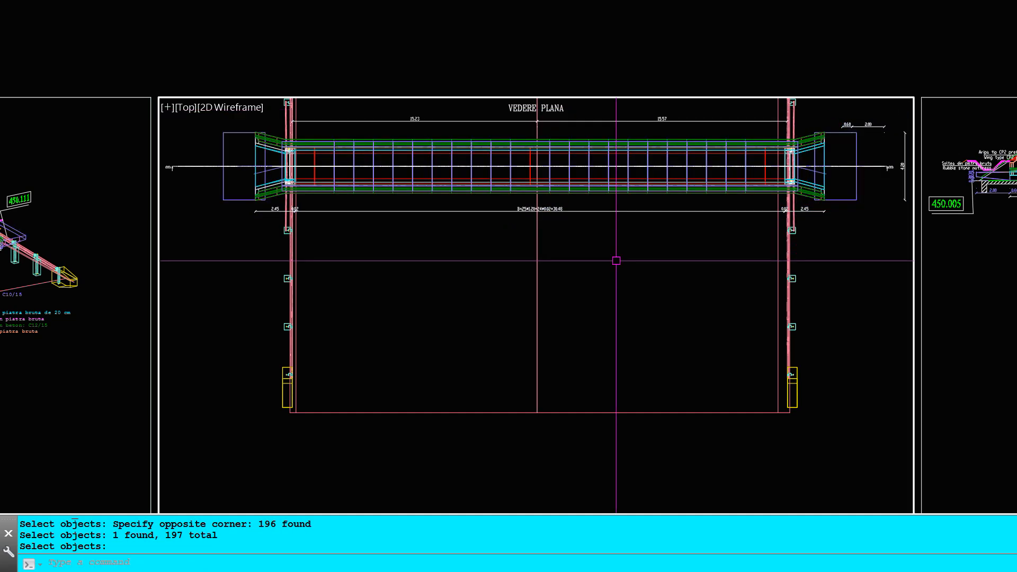
# Step: Switch to Proiectat cu podete3d.dwg and paste the copied culvert as a block beside the km 37+670 culvert label
pyautogui.click(425, 0)
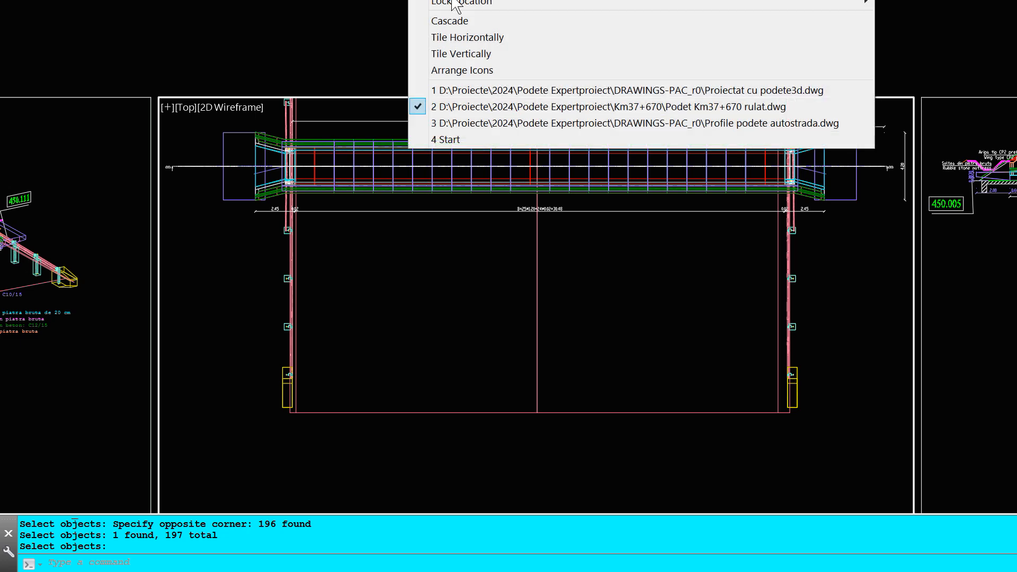
pyautogui.click(471, 90)
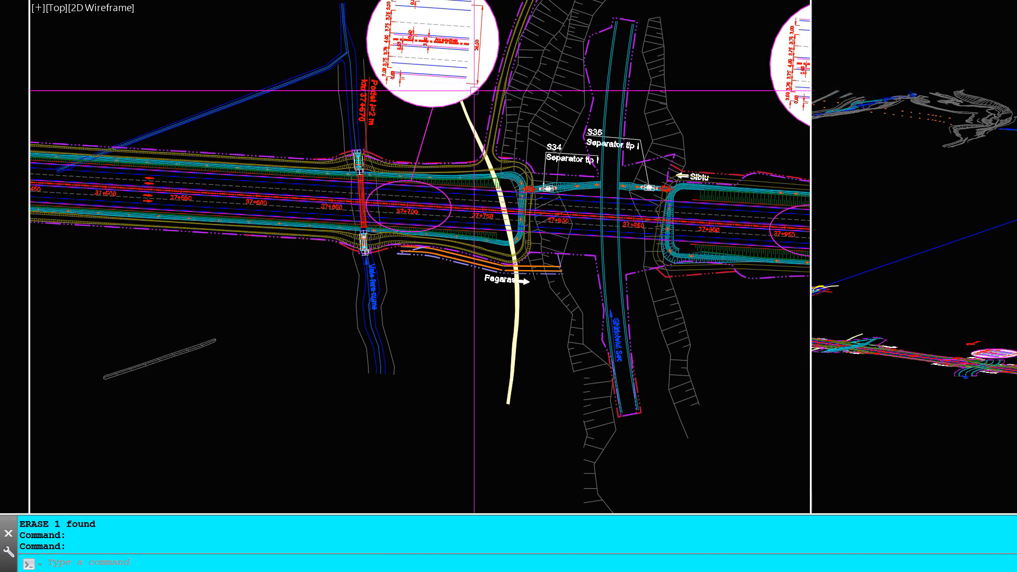
pyautogui.scroll(2, 345, 140)
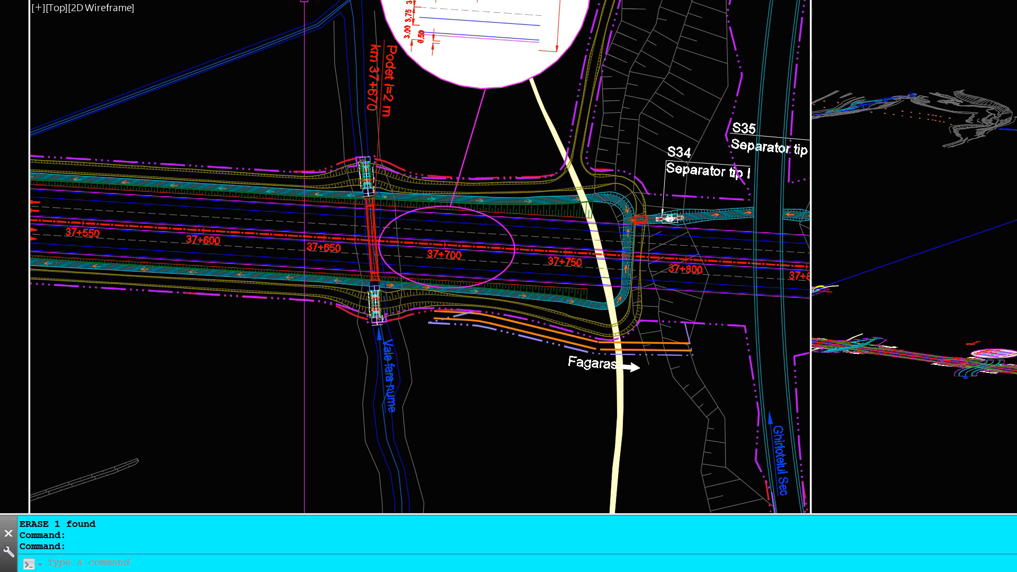
pyautogui.hotkey('ctrl', 'shift', 'v')
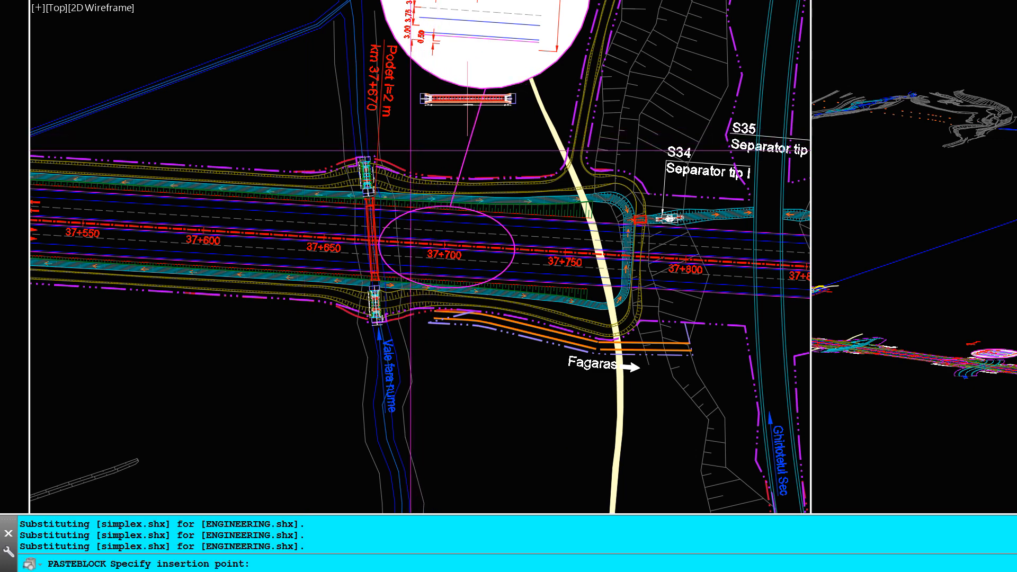
pyautogui.click(420, 136)
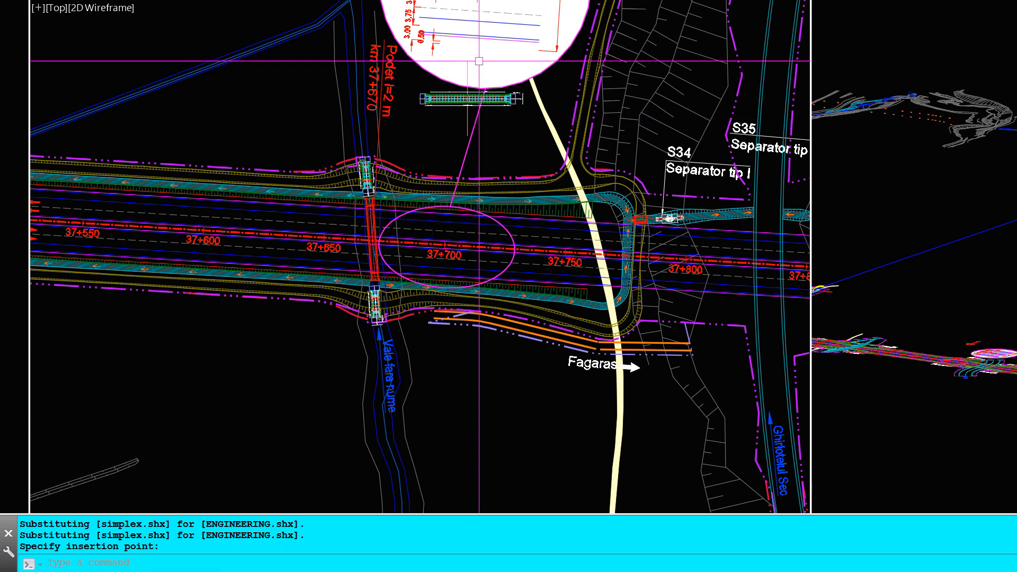
# Step: Move the pasted culvert block from its axis intersection to the midpoint of the existing red culvert's axis at the motorway centreline
pyautogui.scroll(3, 479, 61)
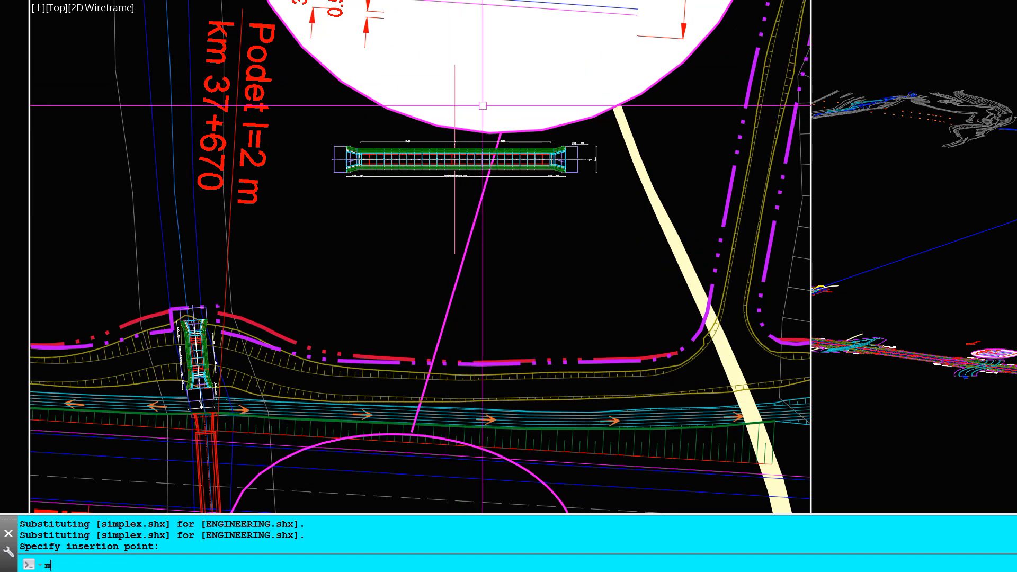
pyautogui.write('m')
pyautogui.press('Return')
pyautogui.write('lect objects: l')
pyautogui.press('Return')
pyautogui.press('Return')
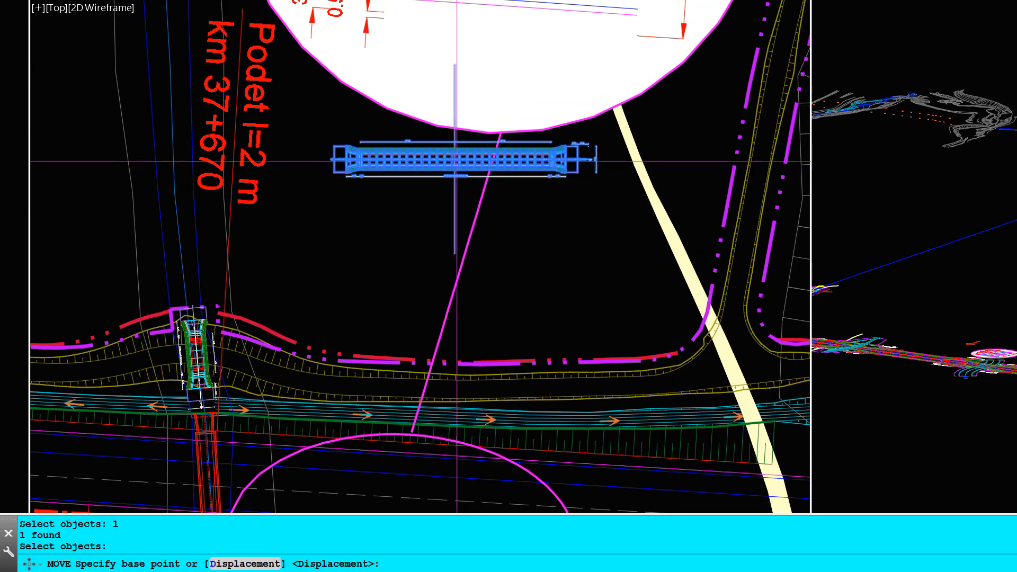
pyautogui.scroll(8, 484, 159)
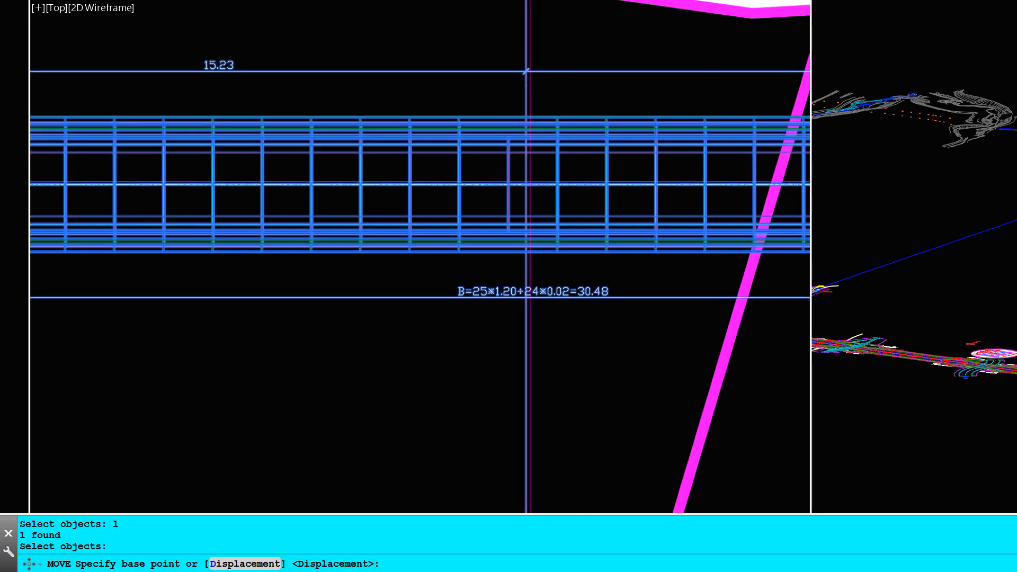
pyautogui.scroll(-1, 525, 180)
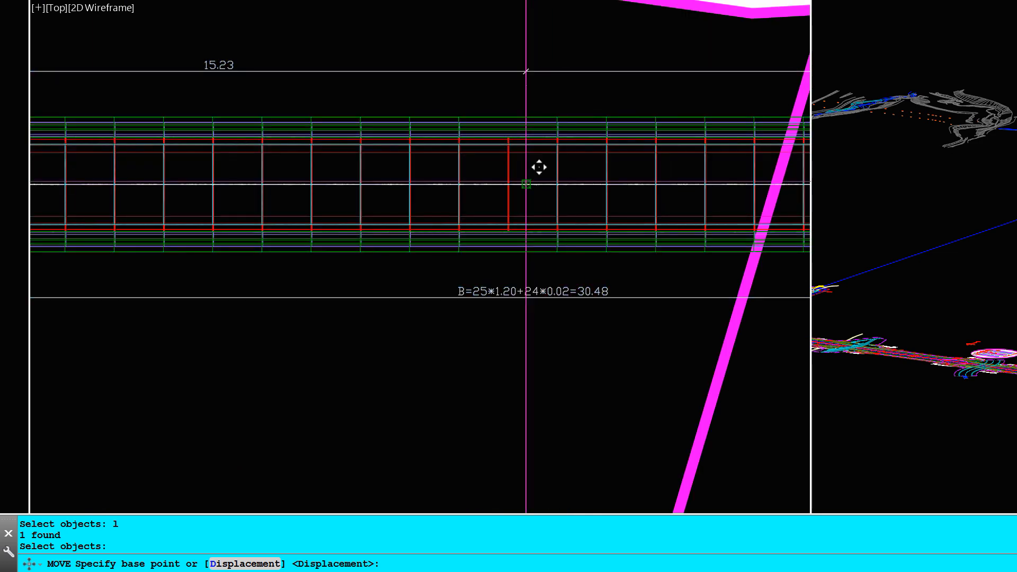
pyautogui.click(525, 181)
pyautogui.scroll(-5, 525, 180)
pyautogui.moveTo(472, 292); pyautogui.dragTo(564, 186, button='middle')
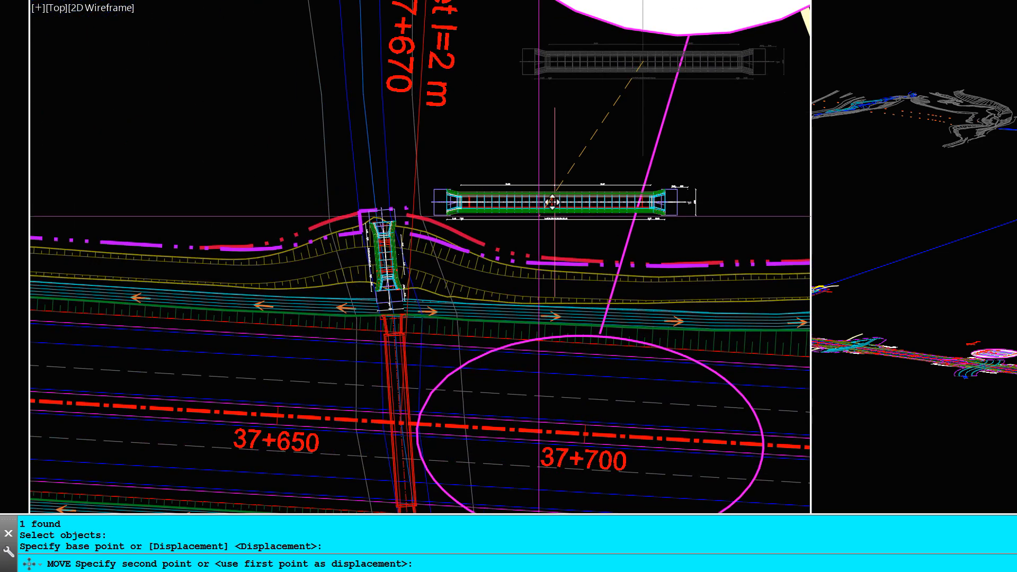
pyautogui.moveTo(432, 414); pyautogui.dragTo(508, 254, button='middle')
pyautogui.scroll(4, 467, 295)
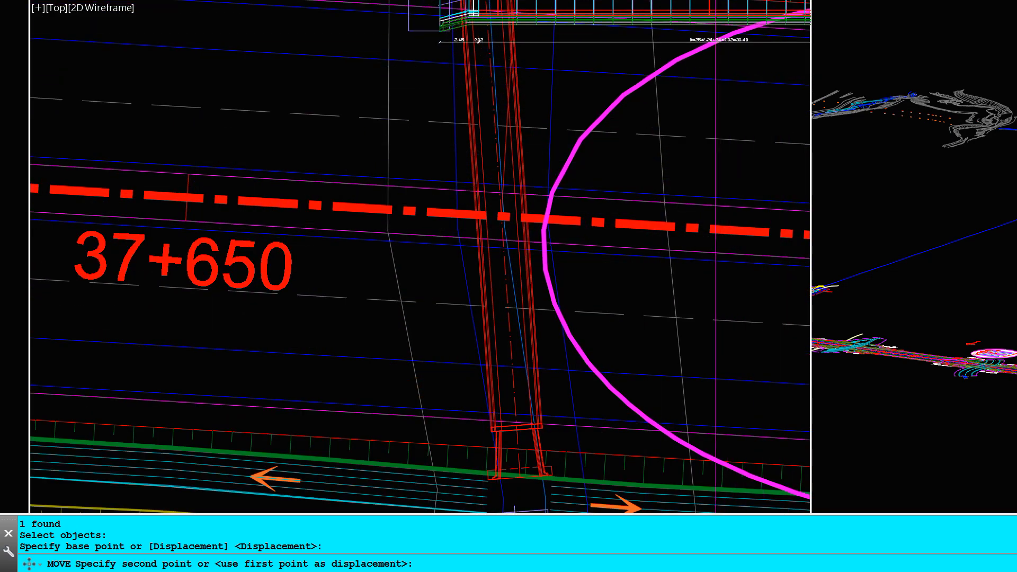
pyautogui.click(729, 0)
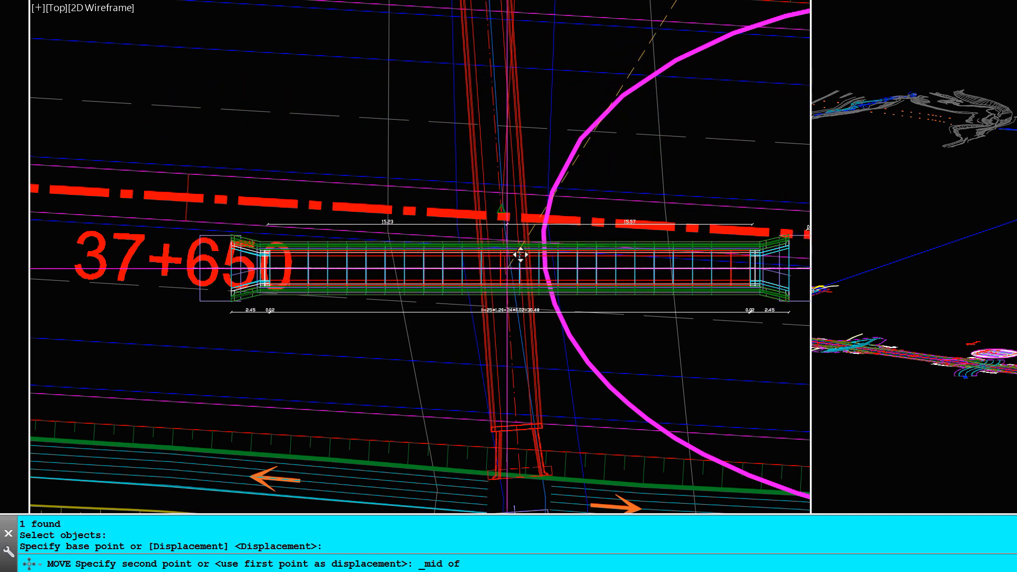
pyautogui.click(514, 195)
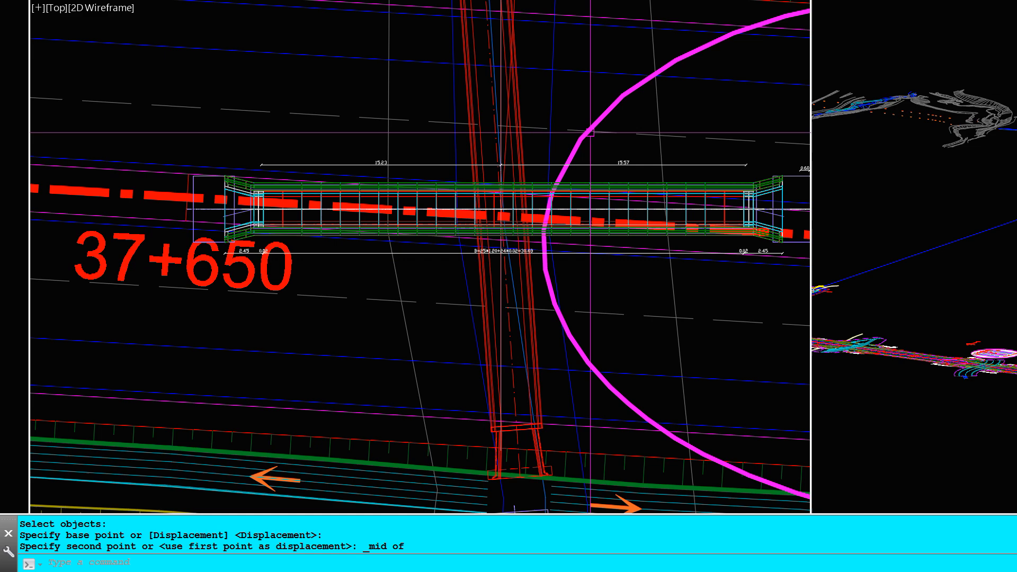
# Step: Rotate the culvert block about its axis intersection using Reference, aligning its longitudinal axis with the existing red culvert's axis
pyautogui.write('ro')
pyautogui.press('Return')
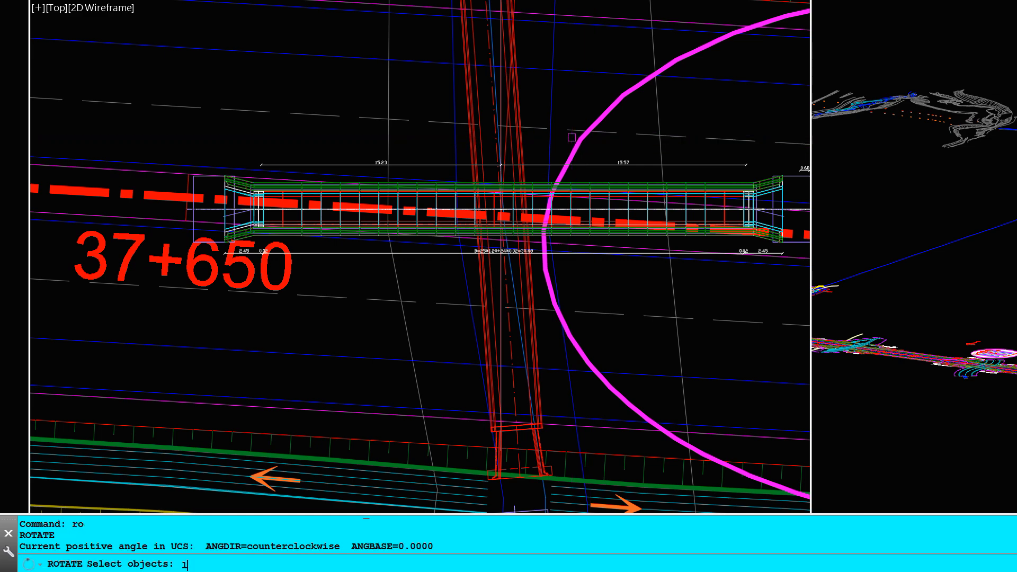
pyautogui.write('l')
pyautogui.press('Return')
pyautogui.press('Return')
pyautogui.scroll(5, 501, 165)
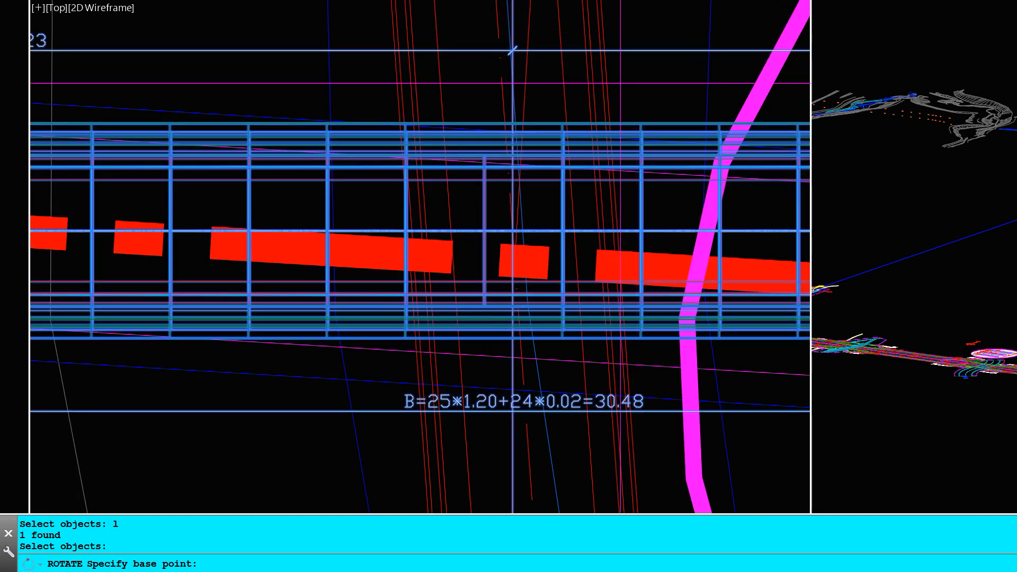
pyautogui.click(513, 231)
pyautogui.write('r')
pyautogui.press('Return')
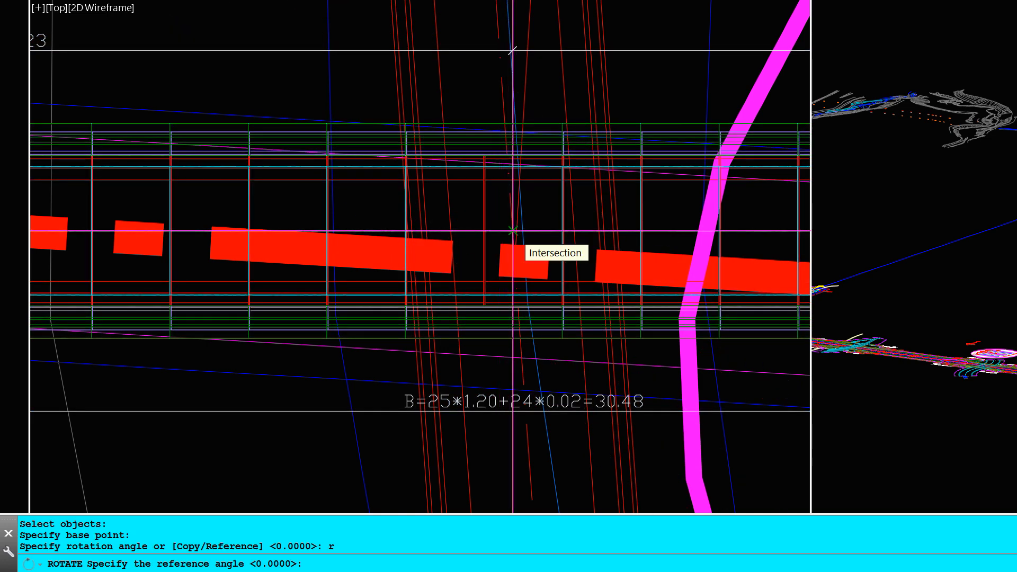
pyautogui.scroll(-5, 499, 228)
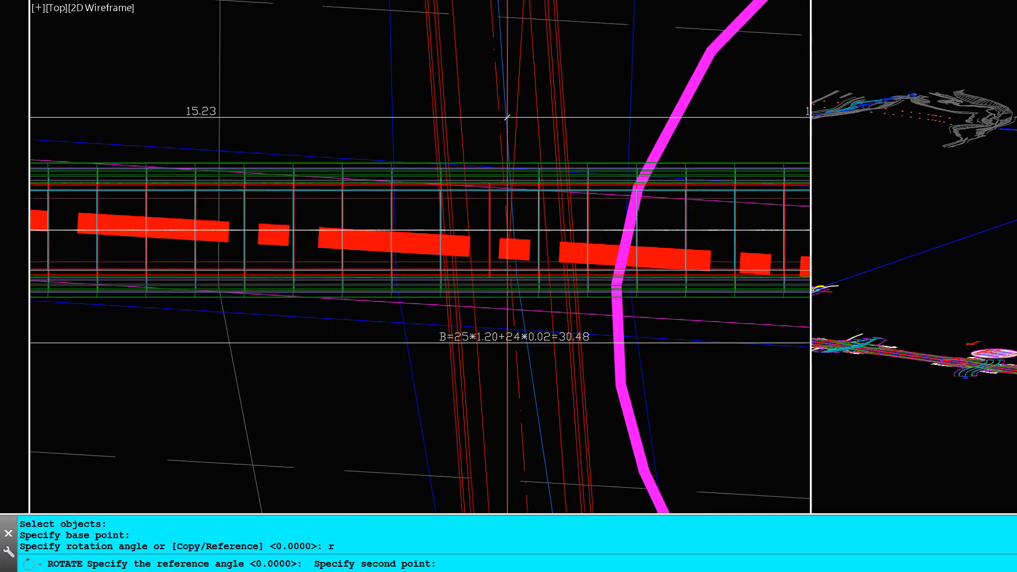
pyautogui.scroll(3, 627, 222)
pyautogui.scroll(2, 626, 224)
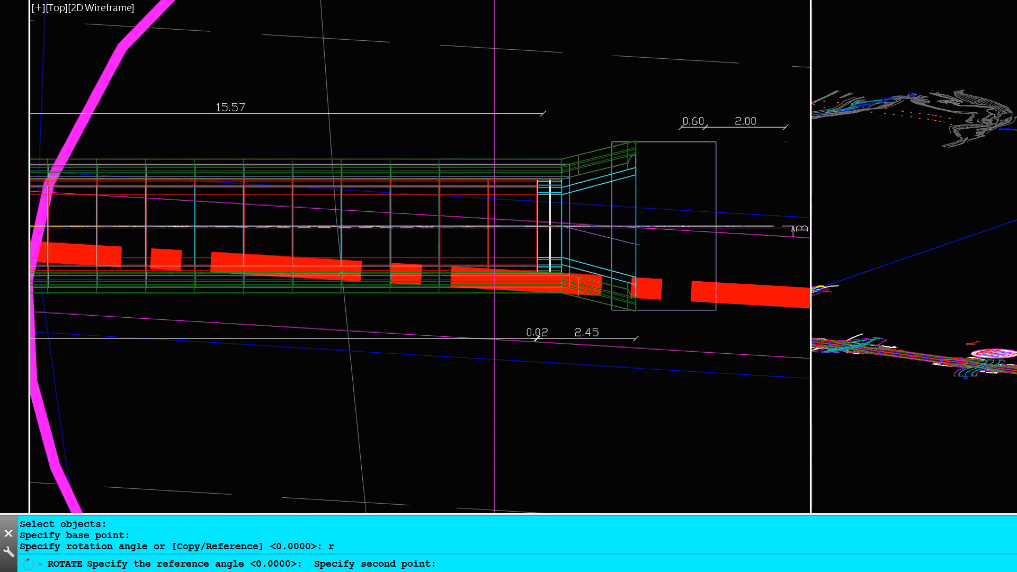
pyautogui.click(493, 226)
pyautogui.scroll(-4, 512, 218)
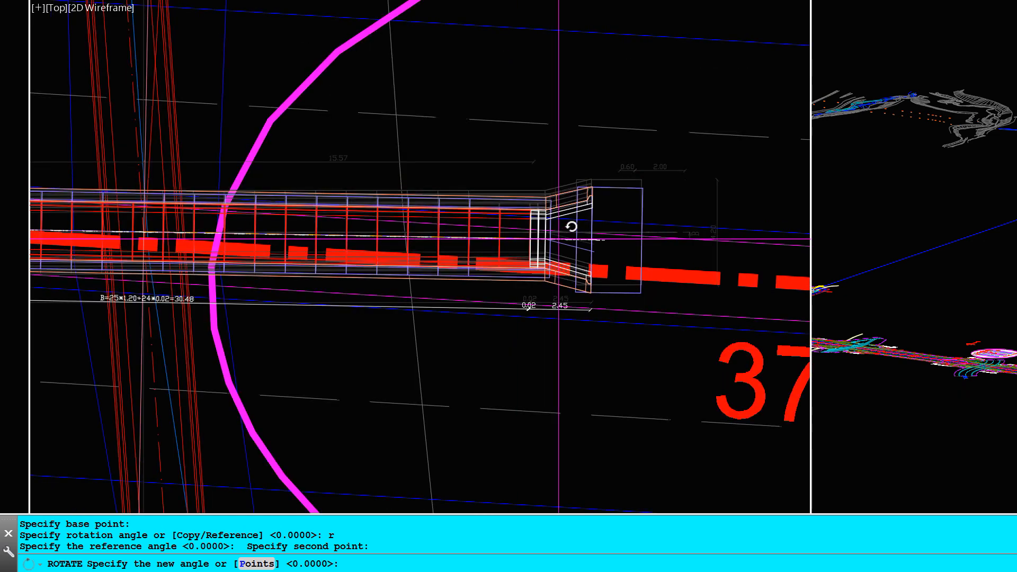
pyautogui.moveTo(481, 210); pyautogui.dragTo(695, 429, button='middle')
pyautogui.scroll(5, 554, 212)
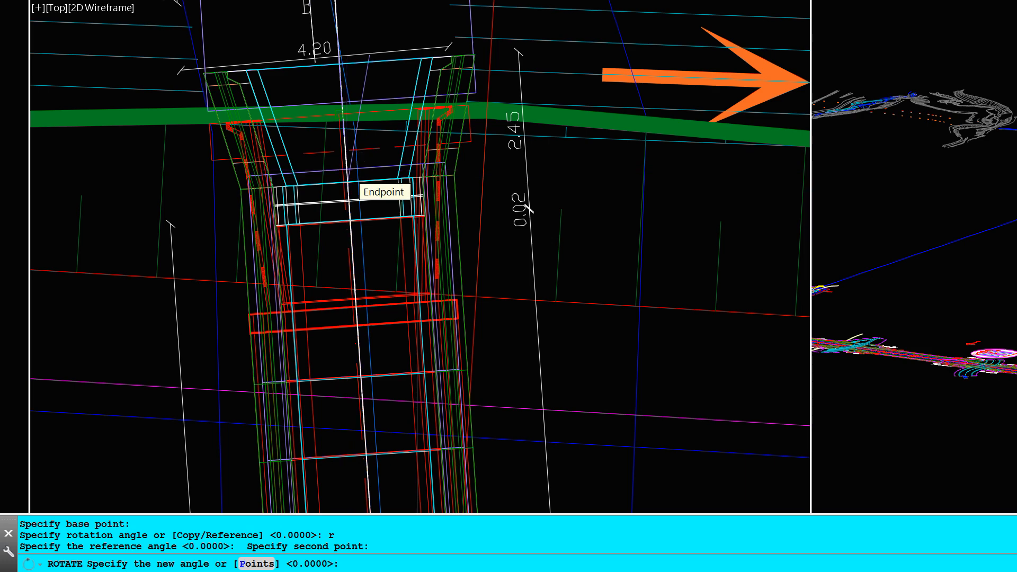
pyautogui.click(352, 178)
pyautogui.scroll(-4, 480, 160)
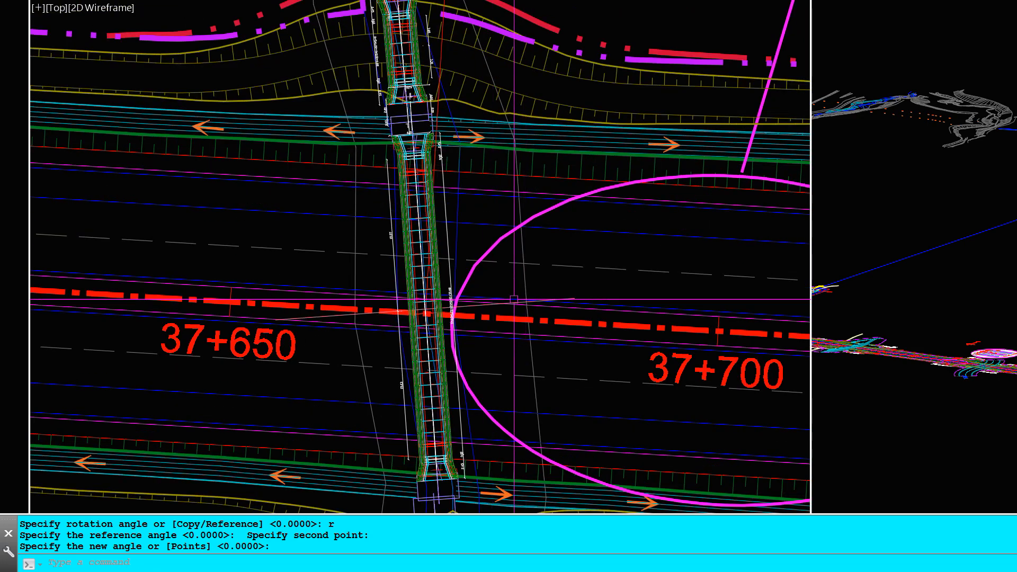
# Step: Return to paper space and activate the Custom View viewport next to the plan viewport
pyautogui.moveTo(500, 394); pyautogui.dragTo(547, 244, button='middle')
pyautogui.scroll(-4, 522, 236)
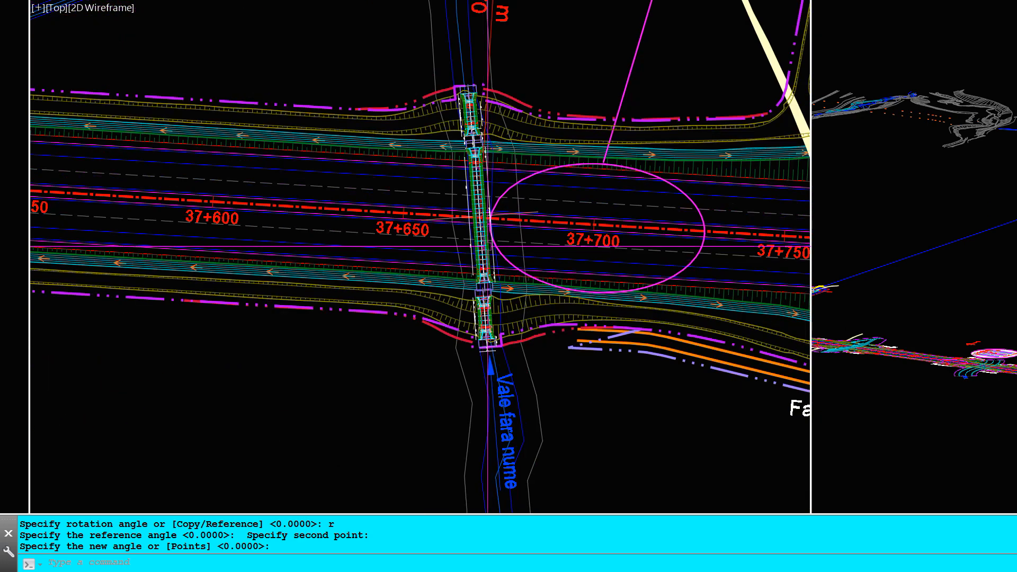
pyautogui.write('ps')
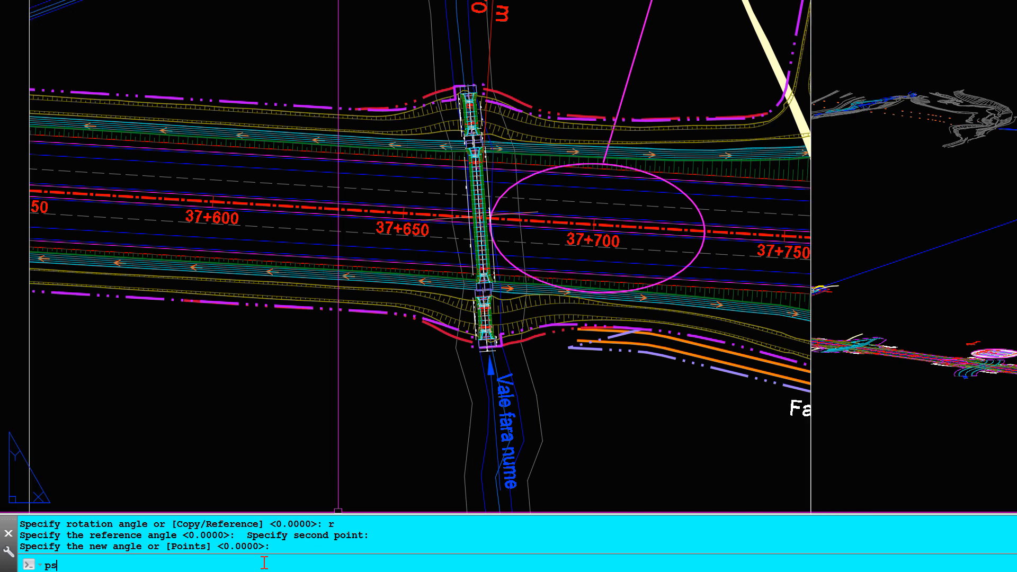
pyautogui.press('Return')
pyautogui.scroll(-4, 398, 234)
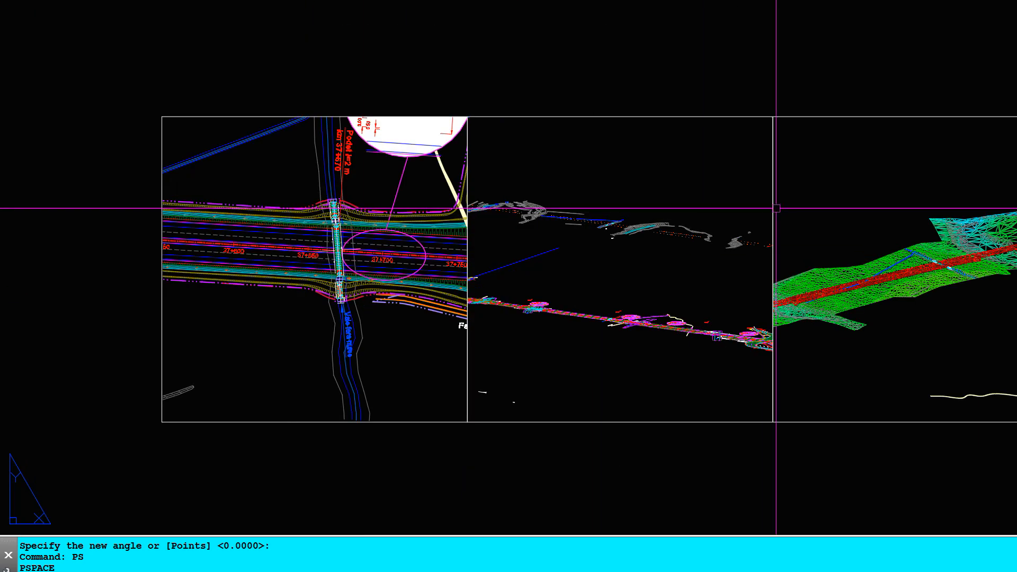
pyautogui.scroll(4, 604, 302)
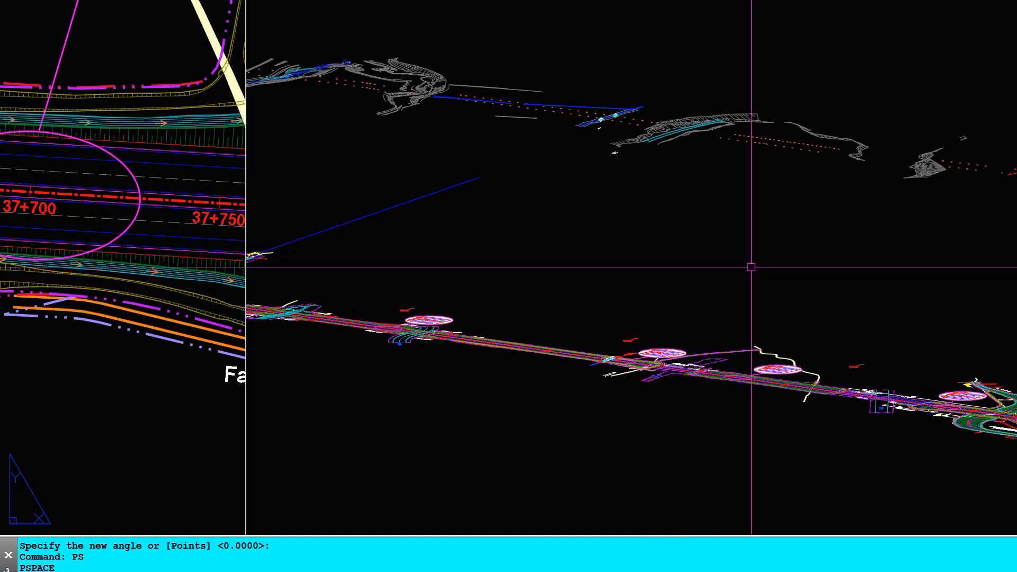
pyautogui.moveTo(752, 266); pyautogui.dragTo(652, 257, button='middle')
pyautogui.doubleClick(661, 264)
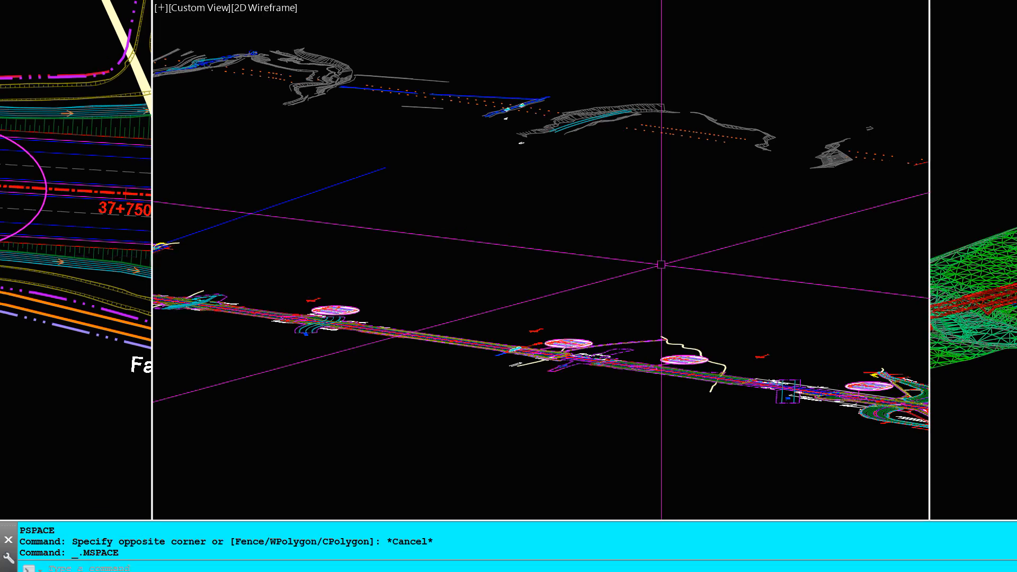
pyautogui.write('m')
pyautogui.press('Return')
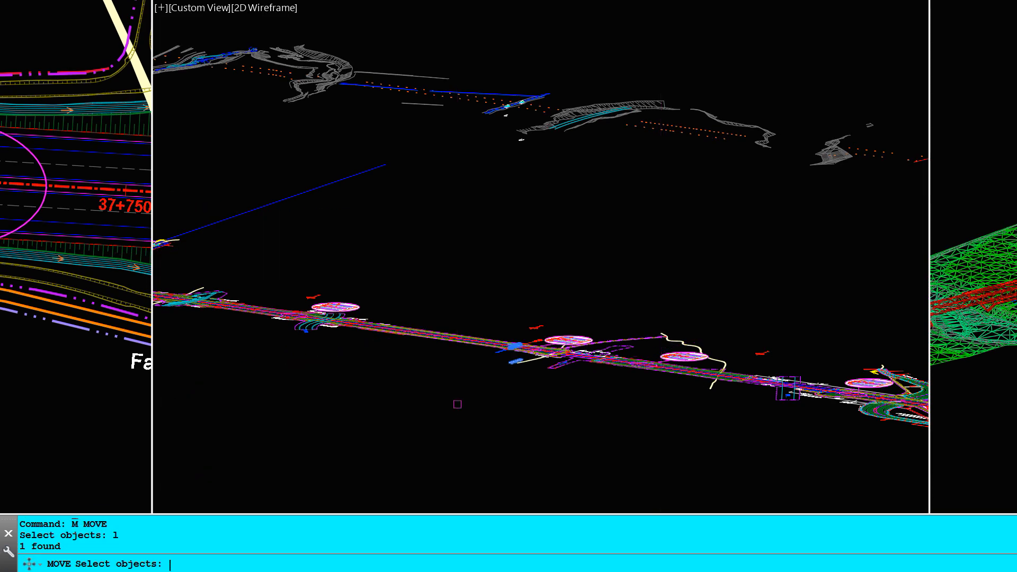
pyautogui.press('Escape')
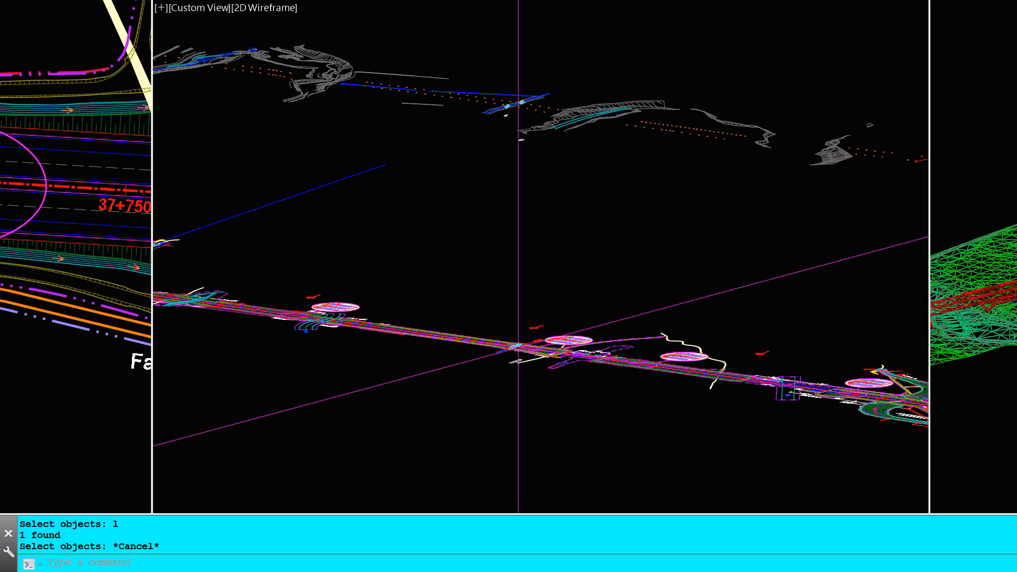
# Step: Move the culvert block from the tip of its centreline level marker to the same XY point at Z 453.18, using the .xy filter
pyautogui.scroll(8, 518, 385)
pyautogui.scroll(6, 583, 295)
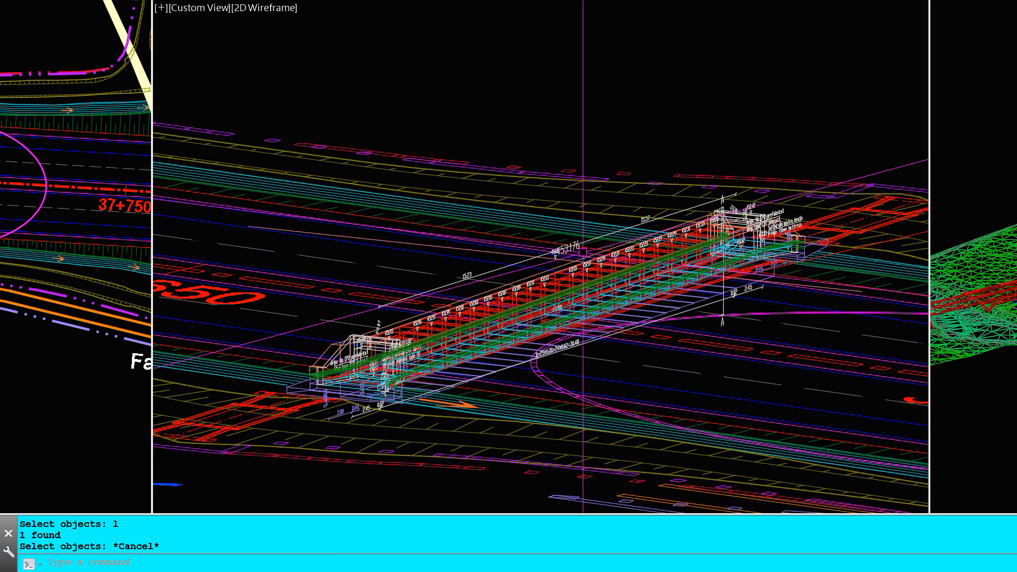
pyautogui.scroll(2, 519, 297)
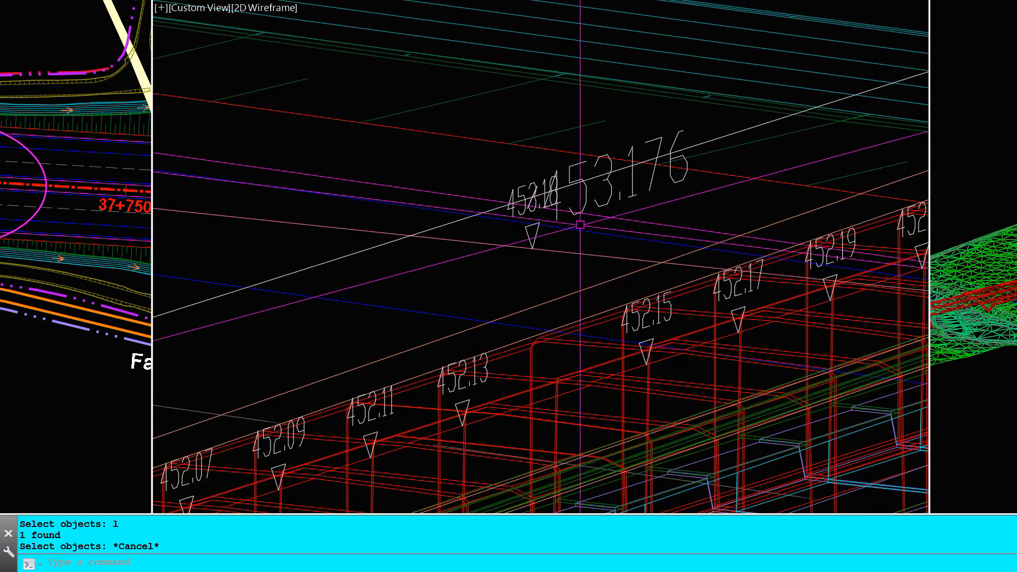
pyautogui.write('m')
pyautogui.press('Return')
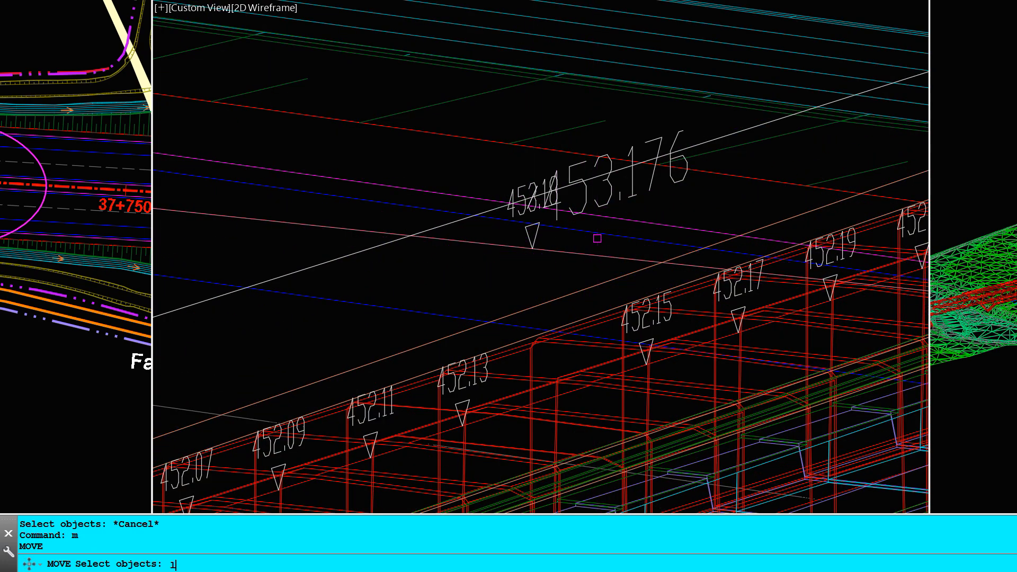
pyautogui.click(588, 238)
pyautogui.press('Return')
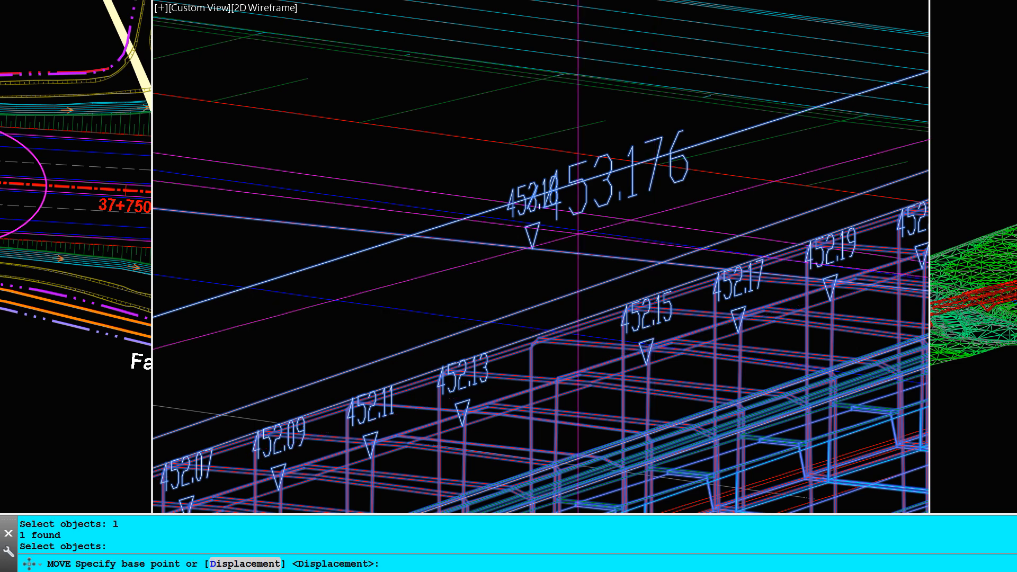
pyautogui.scroll(2, 577, 228)
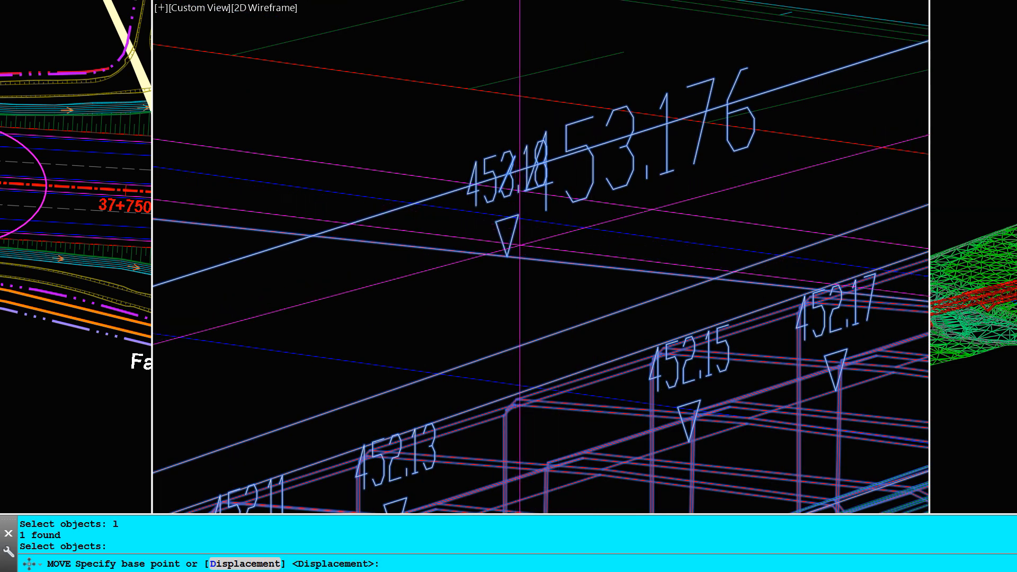
pyautogui.click(507, 257)
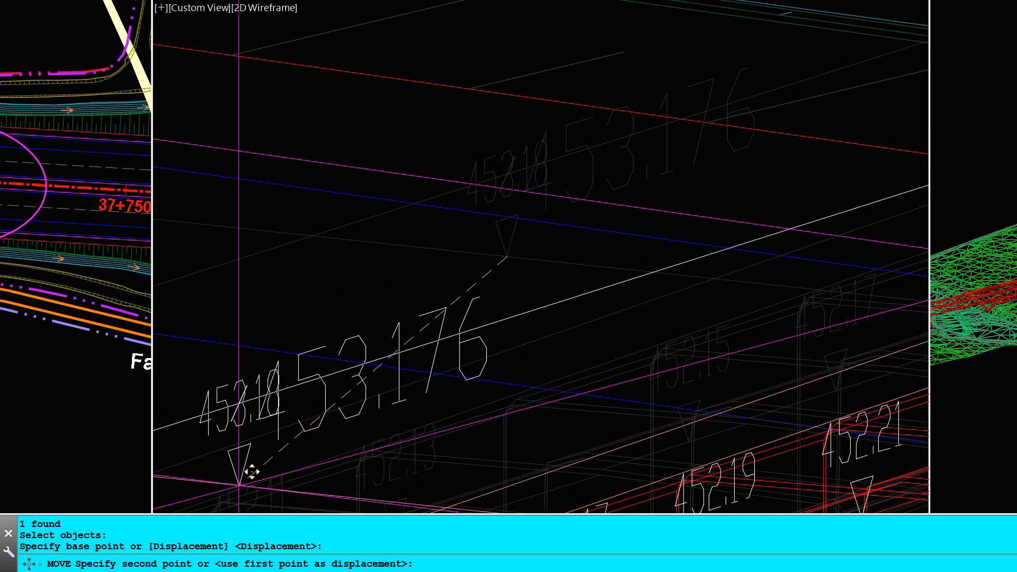
pyautogui.press('Return')
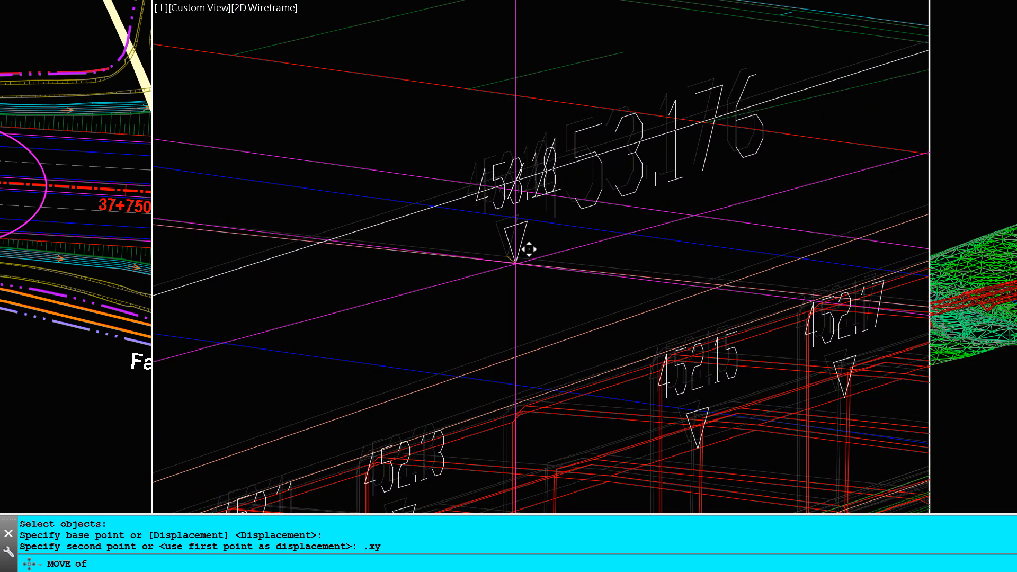
pyautogui.click(509, 254)
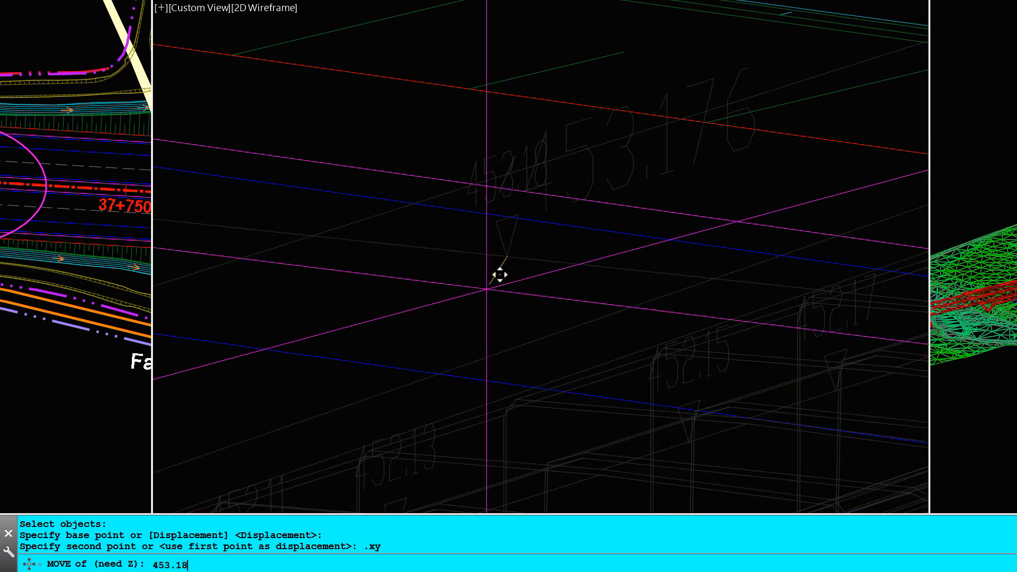
pyautogui.write('453.18')
pyautogui.press('Return')
# Step: Return to paper space and activate the Custom View viewport showing the terrain and motorway surfaces
pyautogui.scroll(-5, 529, 262)
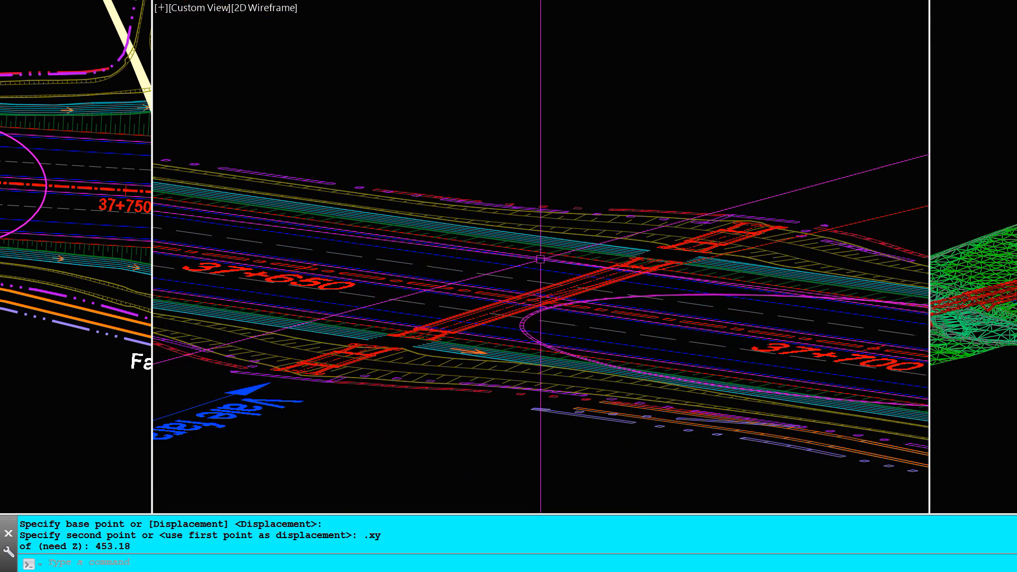
pyautogui.scroll(-3, 541, 259)
pyautogui.scroll(-3, 571, 143)
pyautogui.scroll(-3, 574, 127)
pyautogui.moveTo(566, 149)
pyautogui.mouseDown(button='middle')
pyautogui.moveTo(536, 361)
pyautogui.moveTo(570, 424)
pyautogui.mouseUp(button='middle')
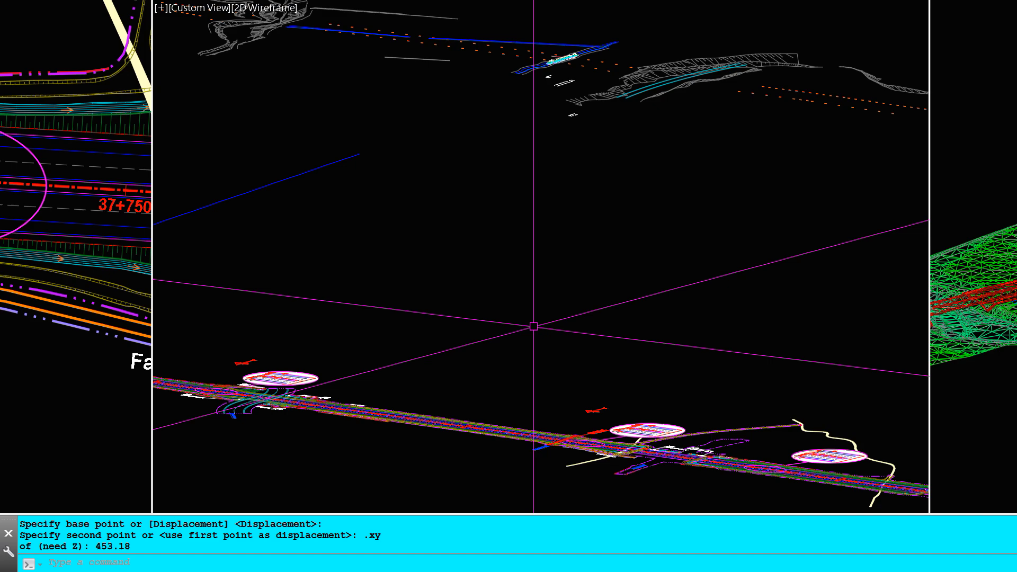
pyautogui.write('s')
pyautogui.press('Return')
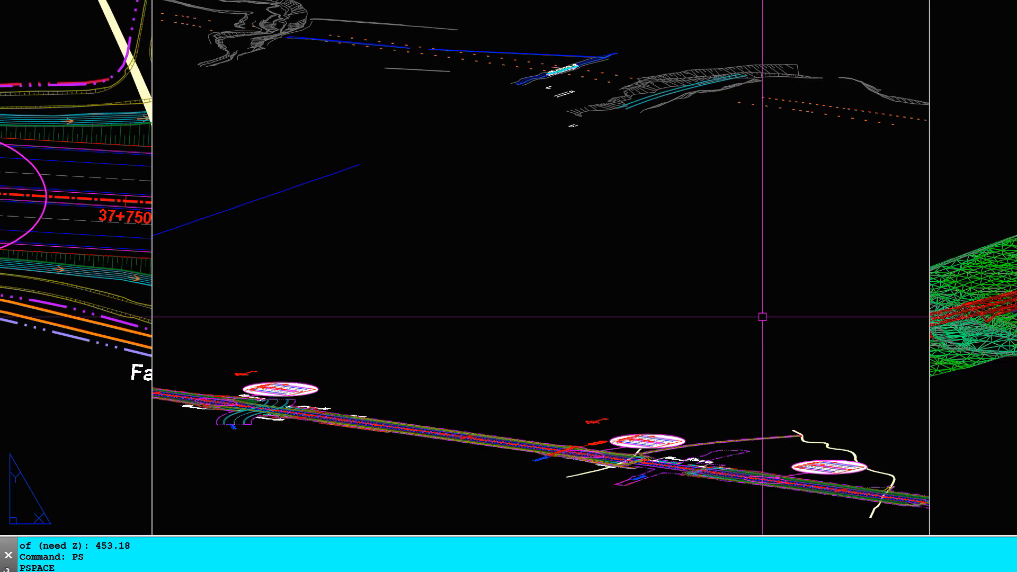
pyautogui.moveTo(847, 300); pyautogui.dragTo(58, 326, button='middle')
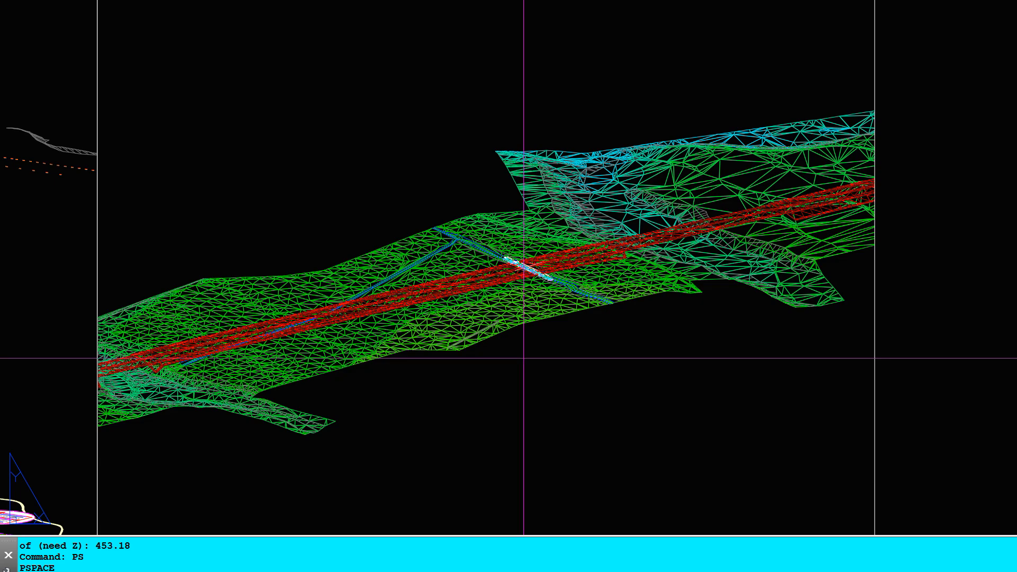
pyautogui.doubleClick(523, 358)
# Step: Rotate the culvert block 180 degrees about the tip of the level marker on the motorway centreline
pyautogui.scroll(1, 507, 296)
pyautogui.scroll(4, 532, 302)
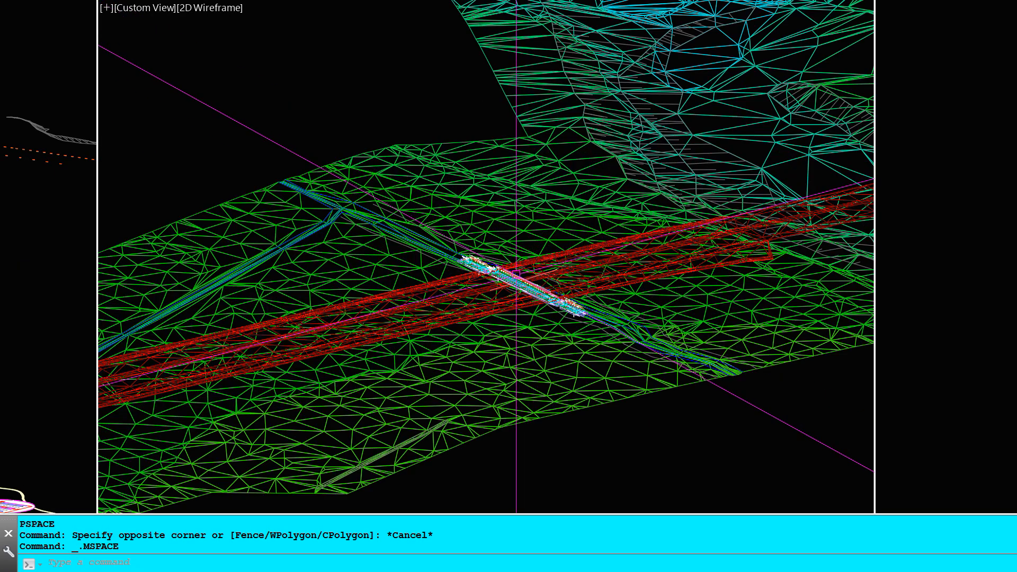
pyautogui.scroll(3, 614, 349)
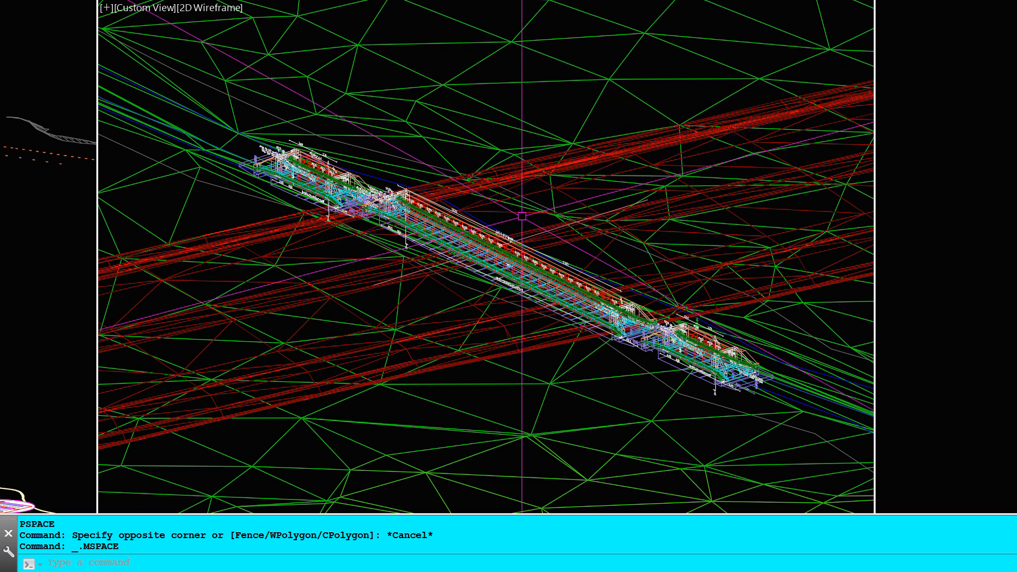
pyautogui.scroll(5, 541, 231)
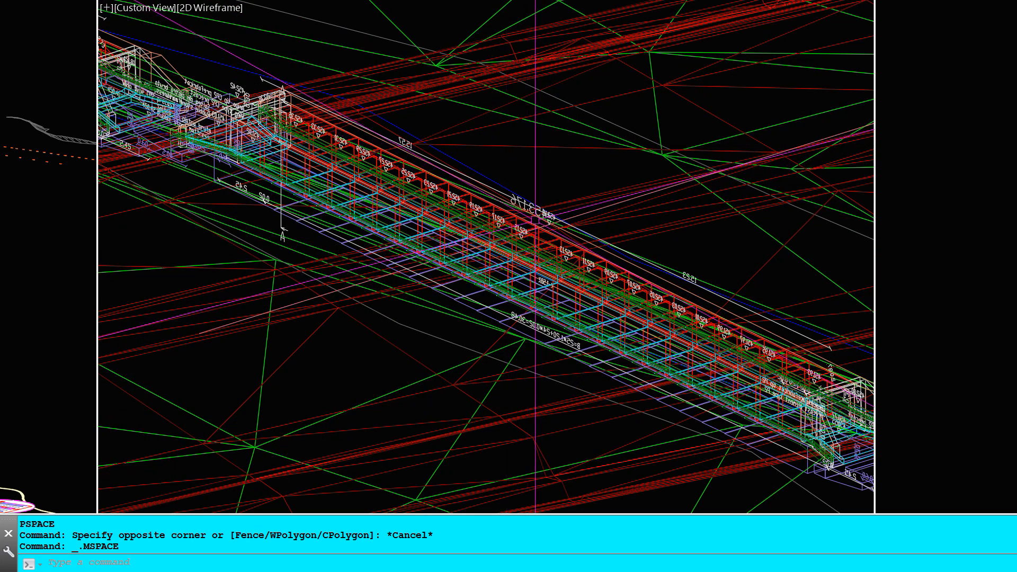
pyautogui.scroll(2, 538, 228)
pyautogui.scroll(2, 522, 188)
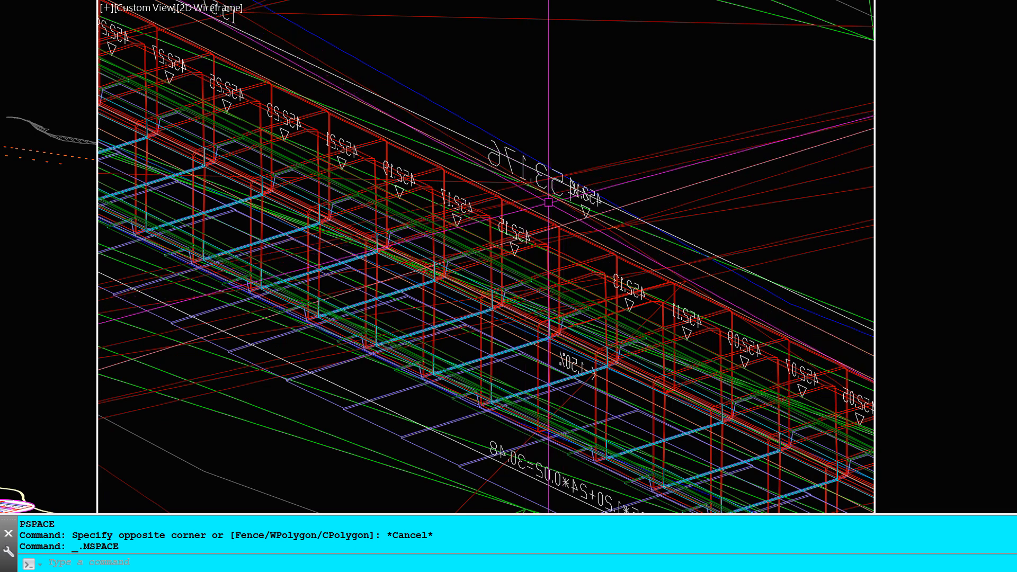
pyautogui.moveTo(673, 198); pyautogui.dragTo(586, 201, button='middle')
pyautogui.scroll(2, 525, 197)
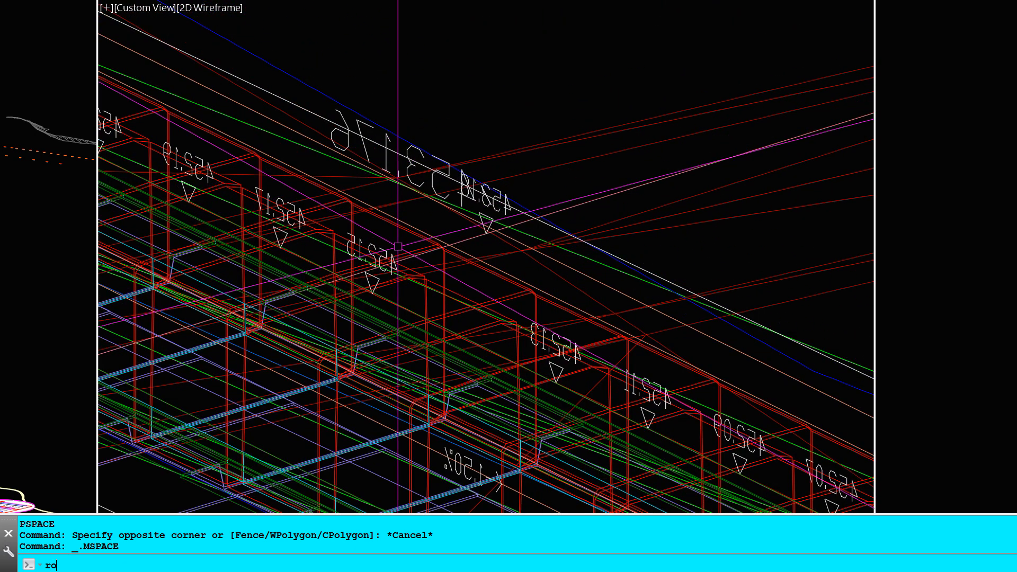
pyautogui.press('Return')
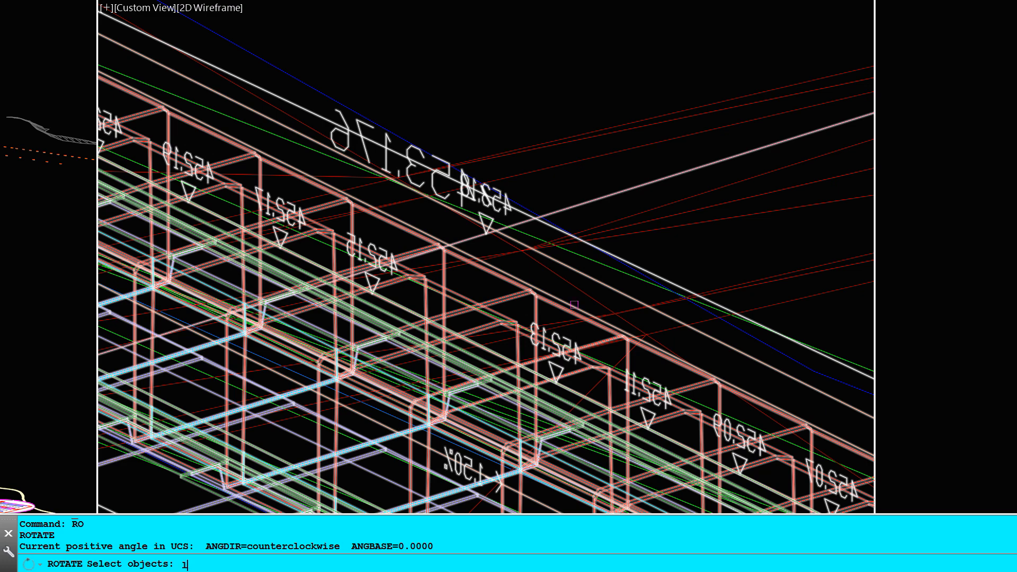
pyautogui.write('l')
pyautogui.press('Return')
pyautogui.press('Return')
pyautogui.scroll(4, 479, 240)
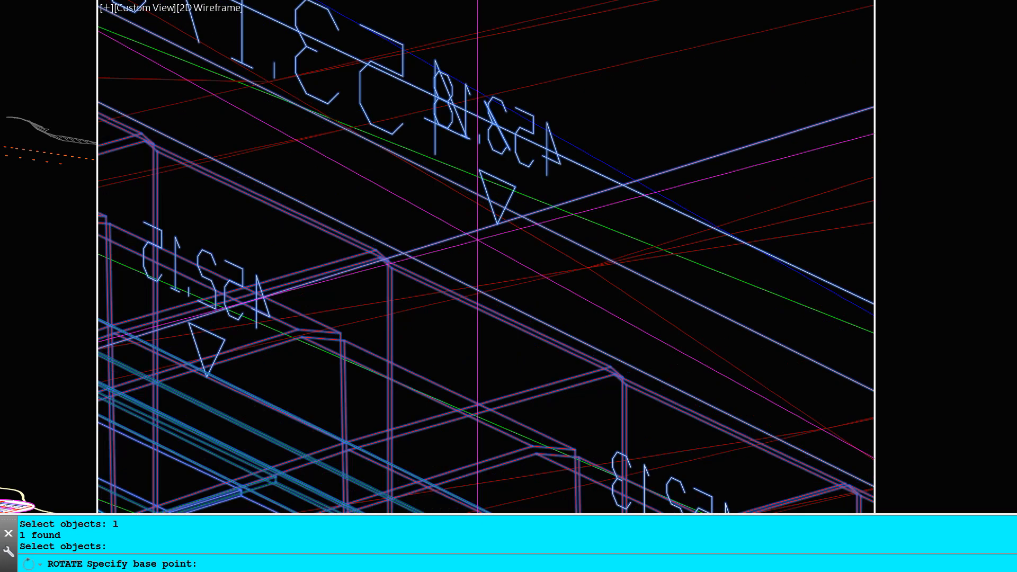
pyautogui.click(497, 223)
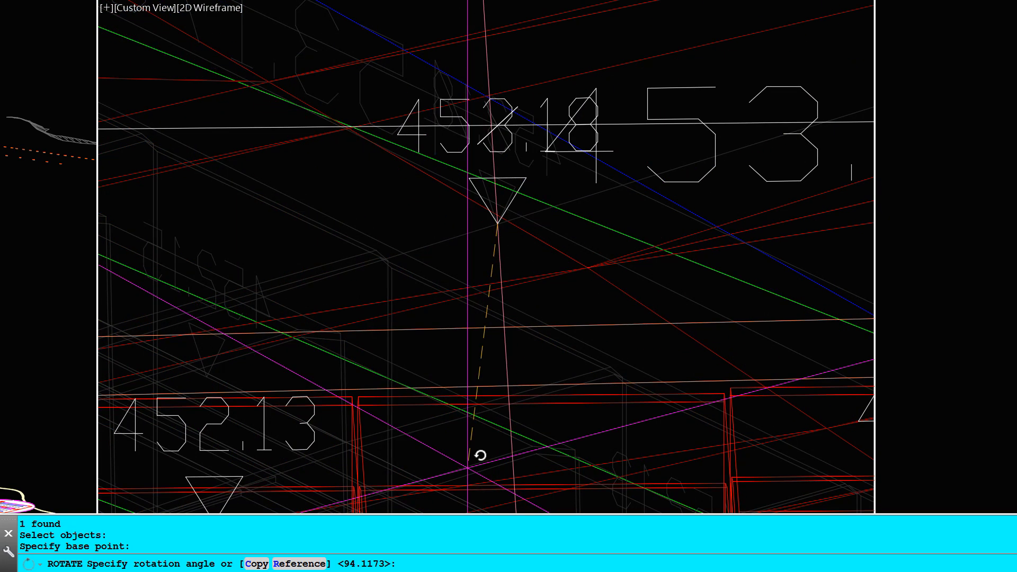
pyautogui.write('180')
pyautogui.press('Return')
pyautogui.scroll(-3, 469, 256)
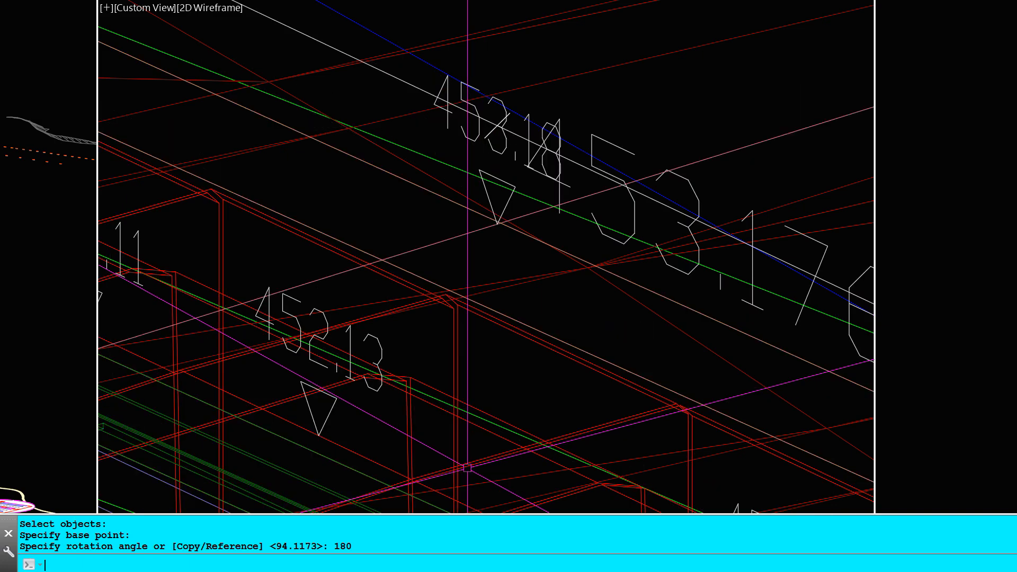
# Step: Orbit around the culvert and examine both ends, their wing walls and levels against the motorway and terrain surfaces
pyautogui.scroll(-2, 606, 257)
pyautogui.scroll(-4, 606, 257)
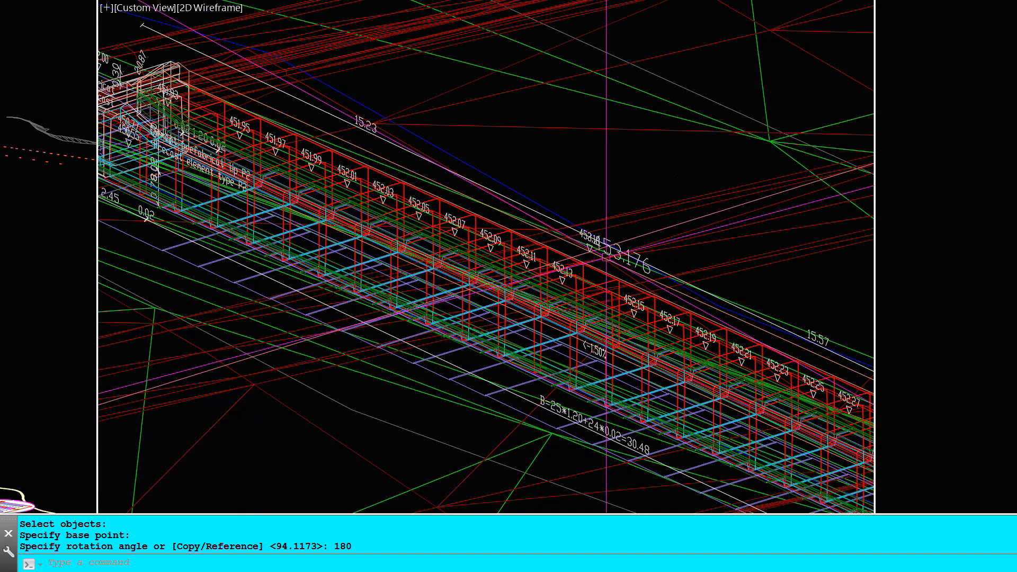
pyautogui.scroll(-1, 465, 254)
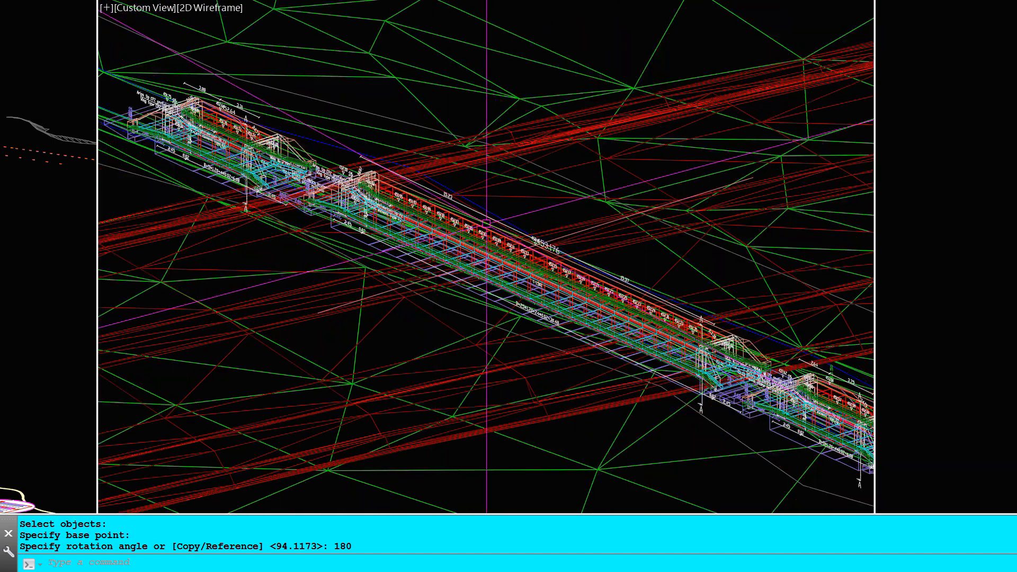
pyautogui.scroll(-2, 486, 223)
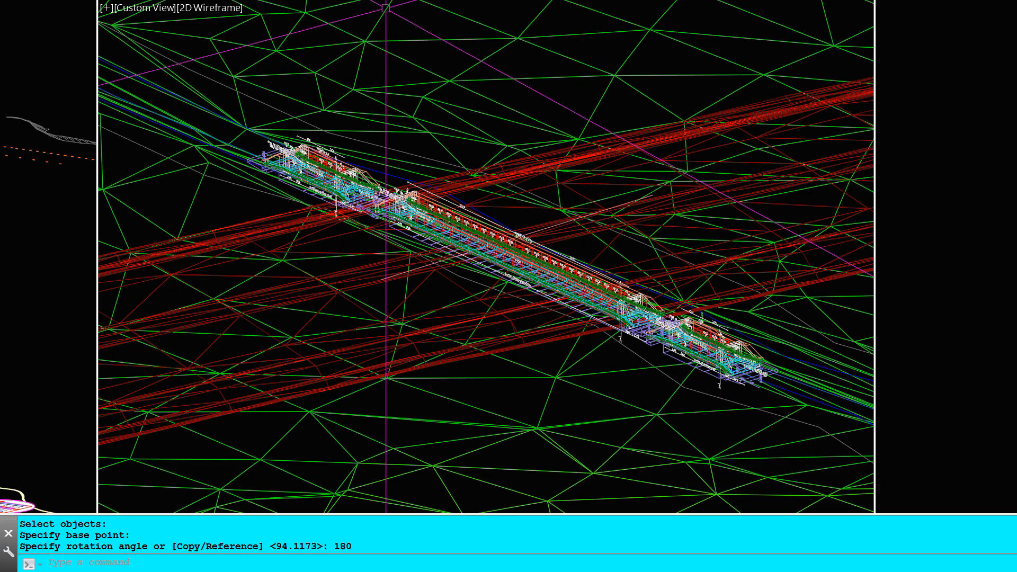
pyautogui.keyDown('shift'); pyautogui.moveTo(450, 358); pyautogui.dragTo(602, 317, button='middle'); pyautogui.keyUp('shift')
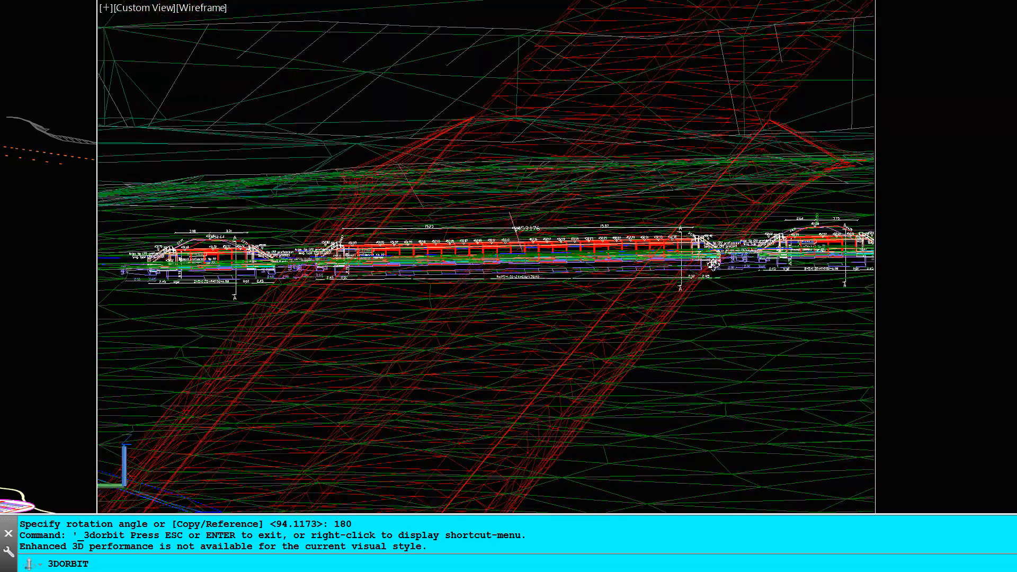
pyautogui.keyDown('shift'); pyautogui.moveTo(714, 264); pyautogui.dragTo(798, 441, button='middle'); pyautogui.keyUp('shift')
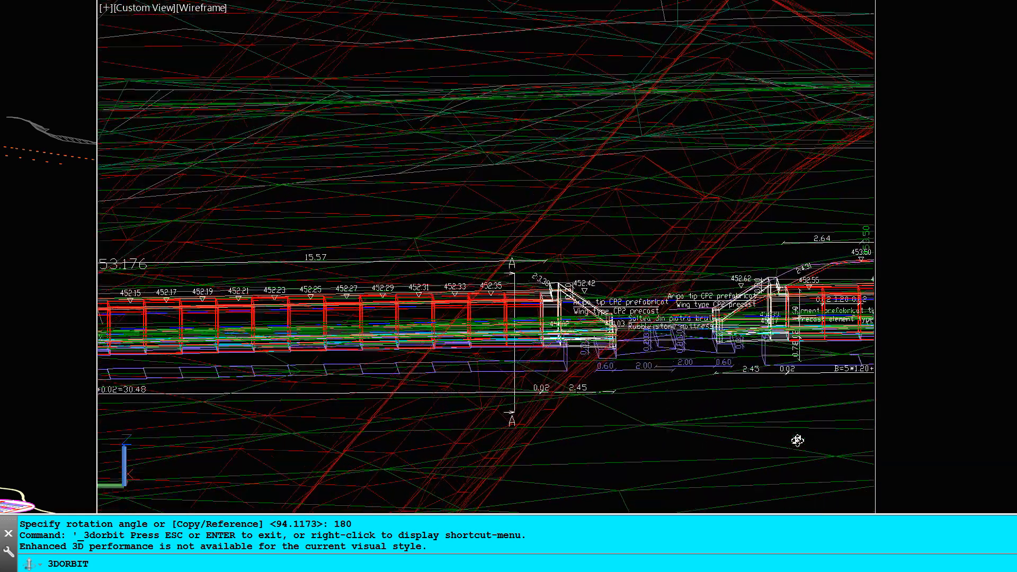
pyautogui.scroll(5, 797, 441)
pyautogui.moveTo(763, 296); pyautogui.dragTo(740, 156, button='middle')
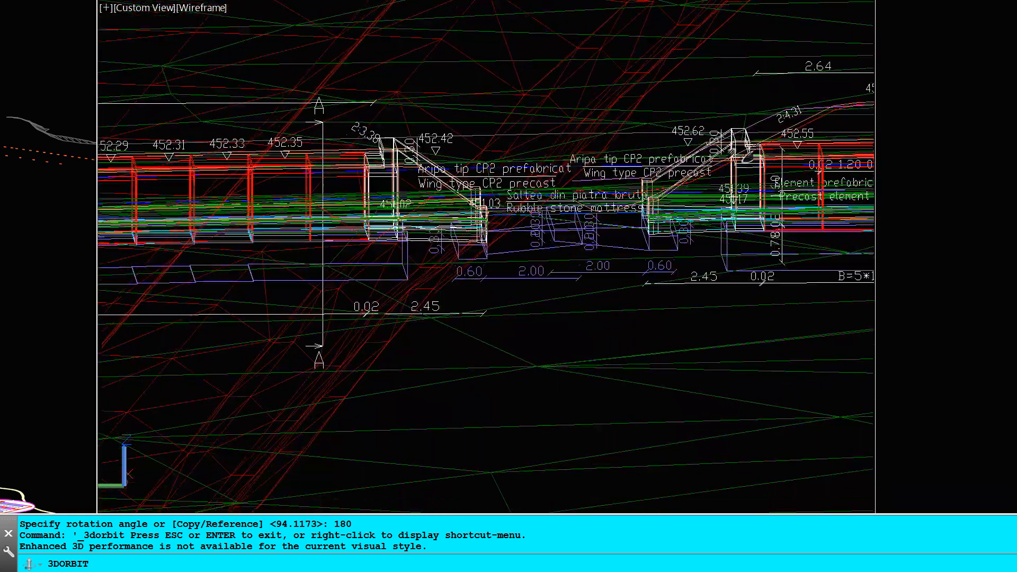
pyautogui.scroll(-8, 710, 226)
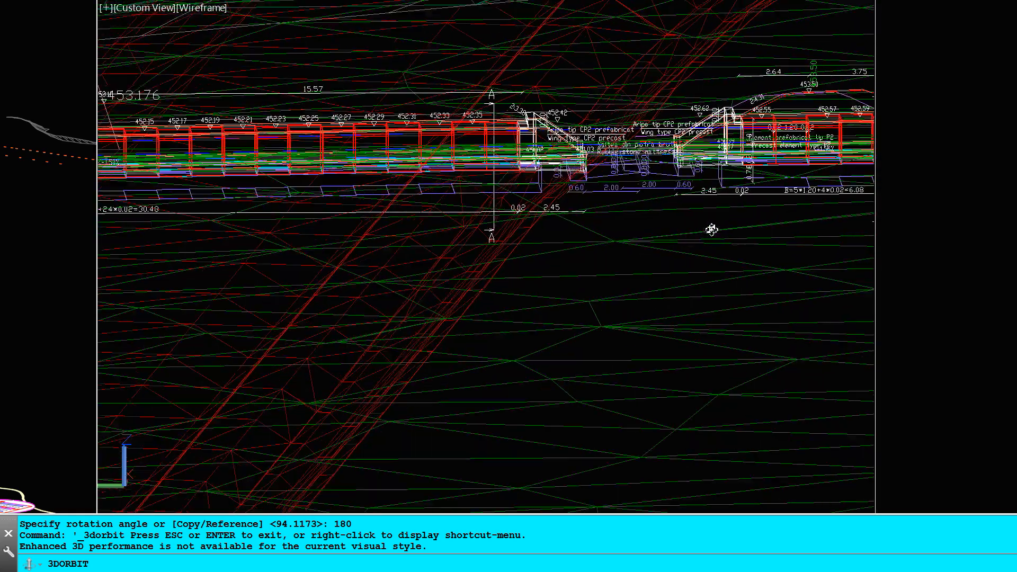
pyautogui.scroll(-2, 711, 230)
pyautogui.moveTo(333, 119); pyautogui.dragTo(736, 108, button='middle')
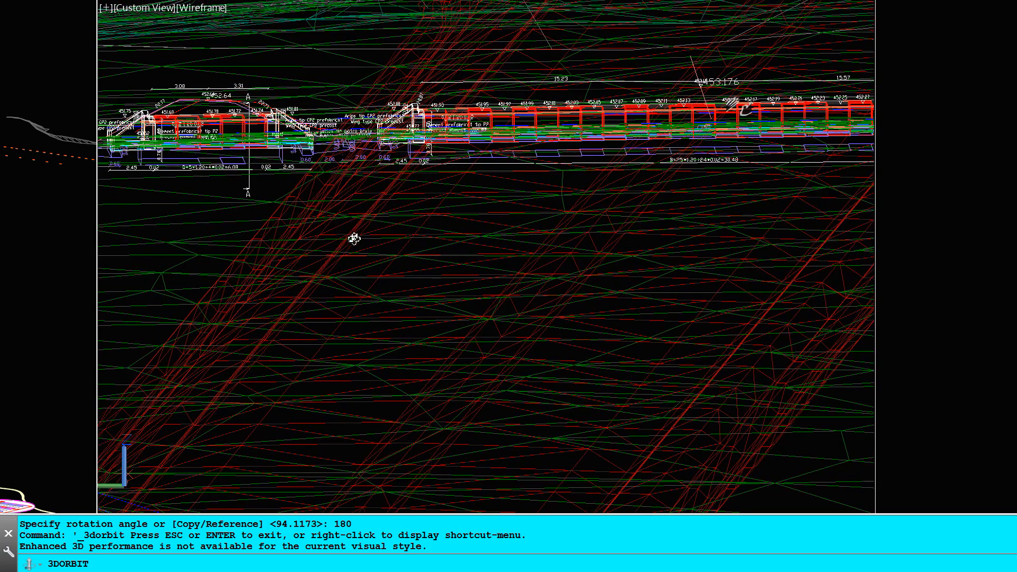
pyautogui.moveTo(354, 98); pyautogui.dragTo(486, 155, button='middle')
pyautogui.scroll(3, 481, 232)
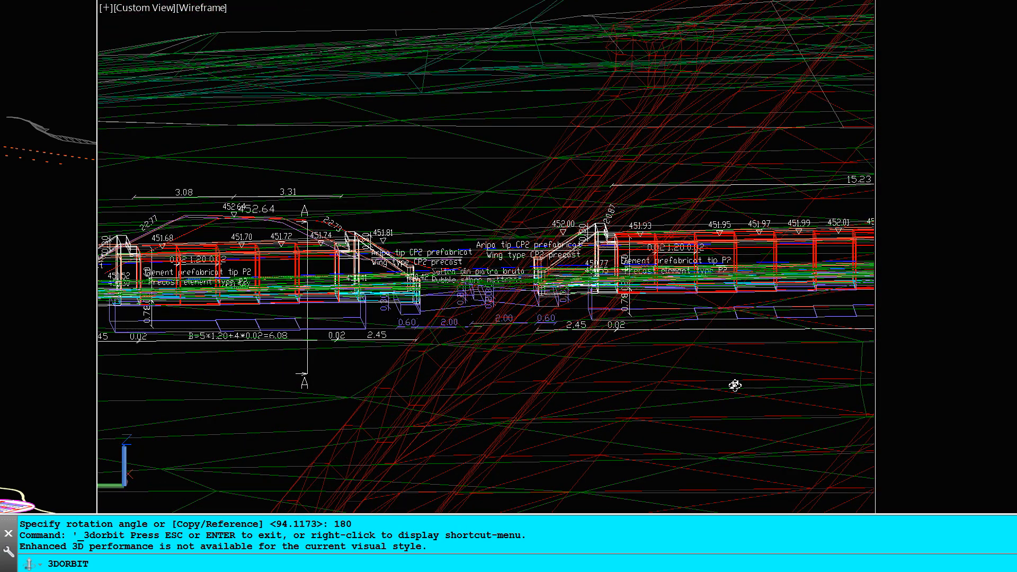
pyautogui.scroll(-2, 456, 226)
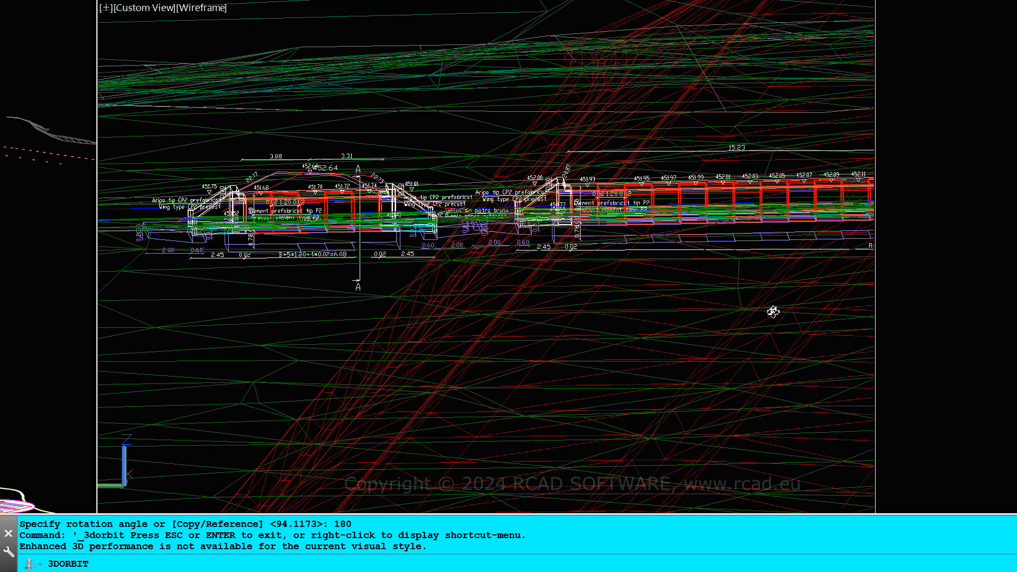
pyautogui.moveTo(772, 311); pyautogui.dragTo(539, 332)
# Step: Set the viewport's visual style to Realistic and orbit around the culvert crossing beneath the motorway
pyautogui.rightClick(496, 340)
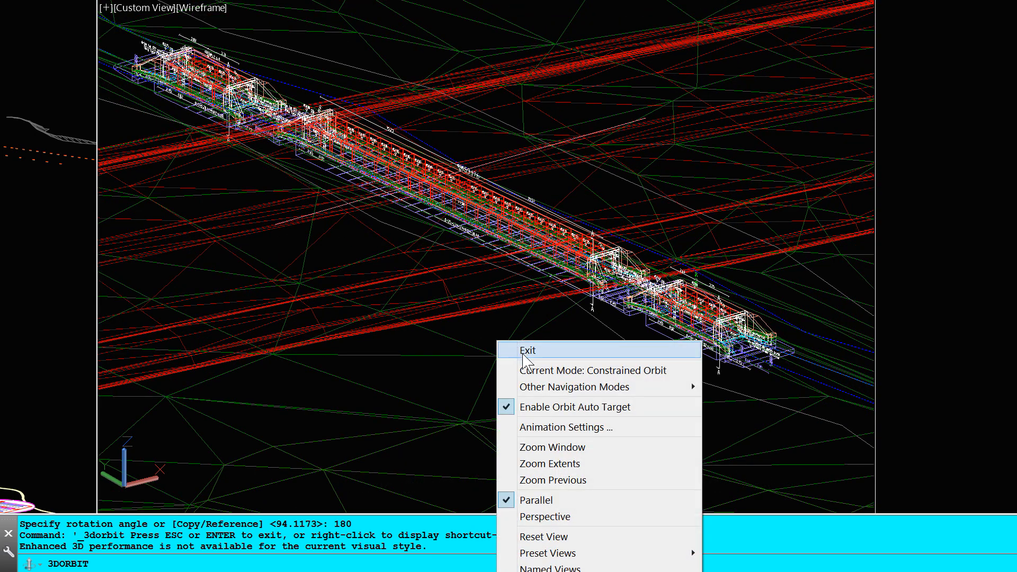
pyautogui.moveTo(575, 571)
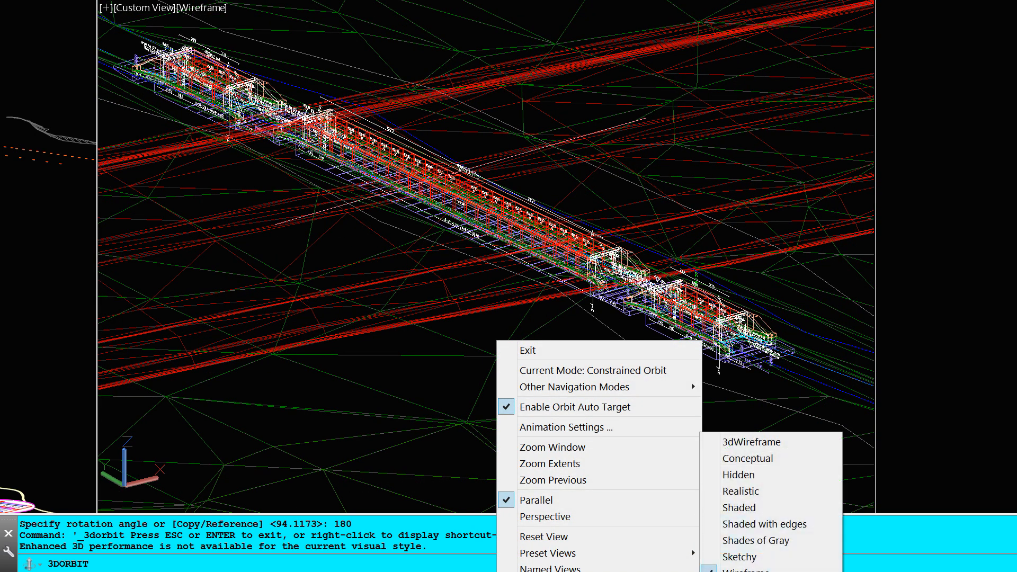
pyautogui.click(751, 491)
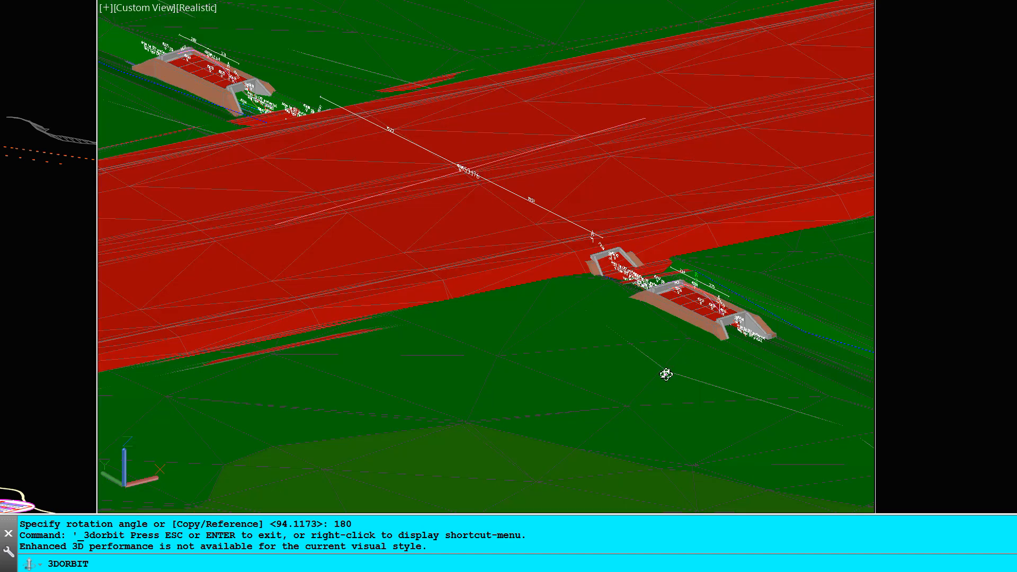
pyautogui.moveTo(666, 374); pyautogui.dragTo(580, 381)
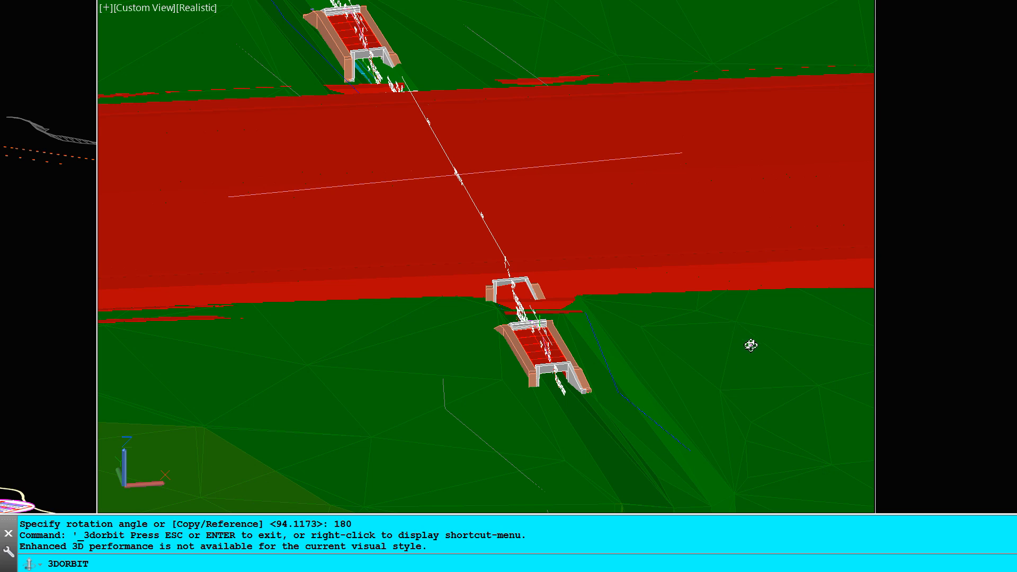
# Step: Leave the orbit and copy the complete longitudinal section B-B from its viewport in Podet Km37+670 rulat.dwg to the clipboard
pyautogui.rightClick(751, 345)
pyautogui.click(780, 355)
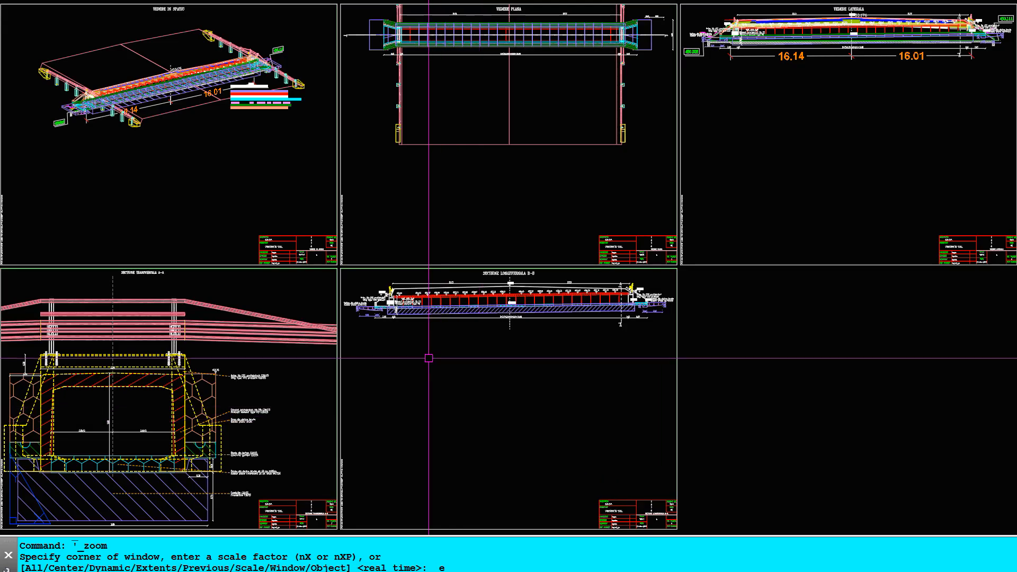
pyautogui.scroll(4, 464, 373)
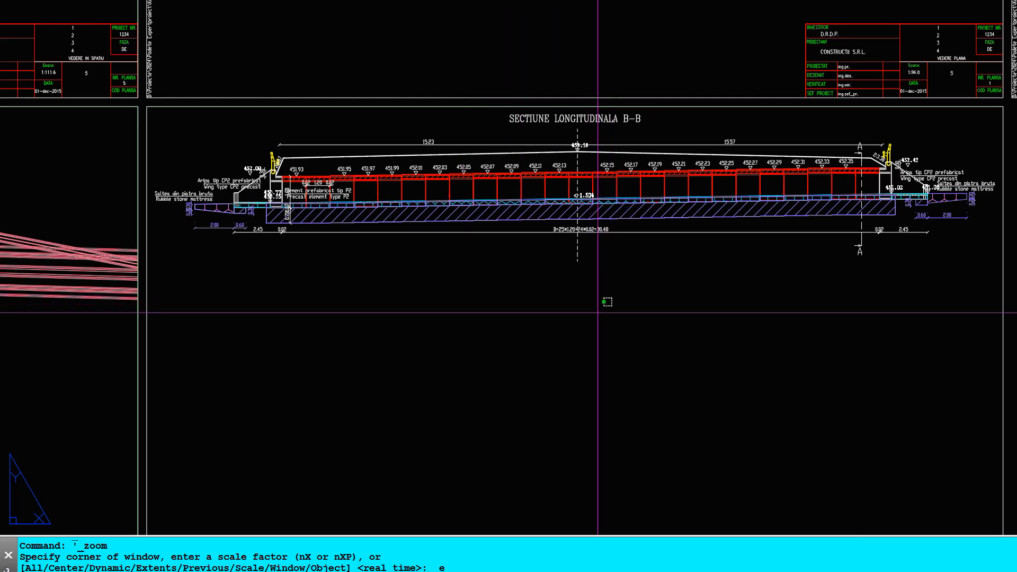
pyautogui.doubleClick(598, 310)
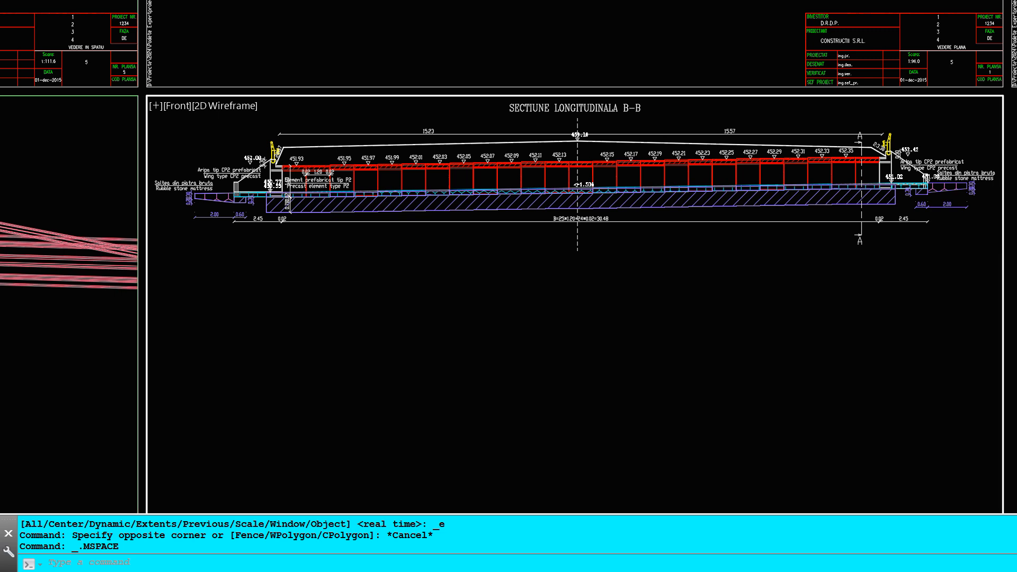
pyautogui.hotkey('ctrl', 'c')
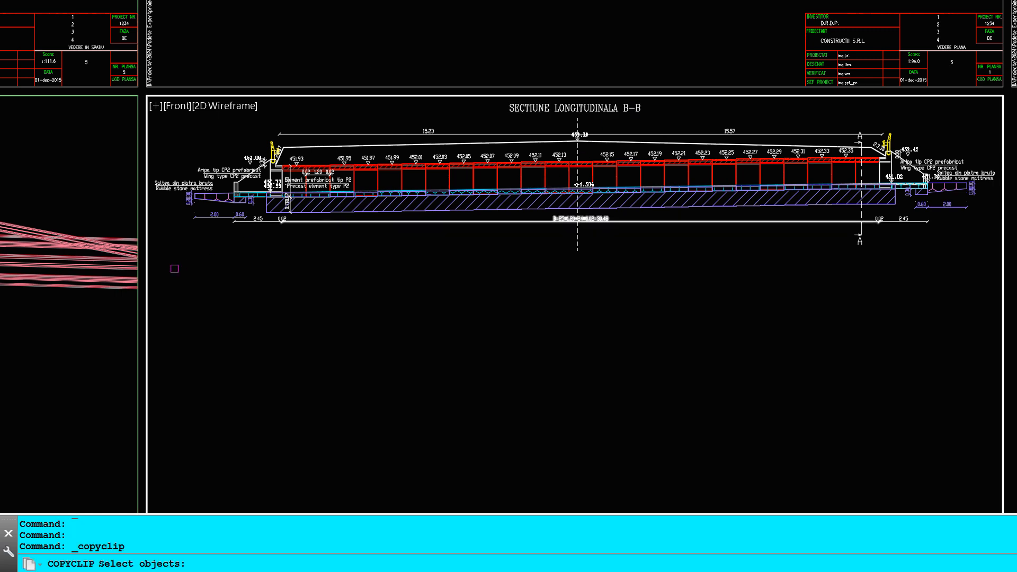
pyautogui.click(178, 262)
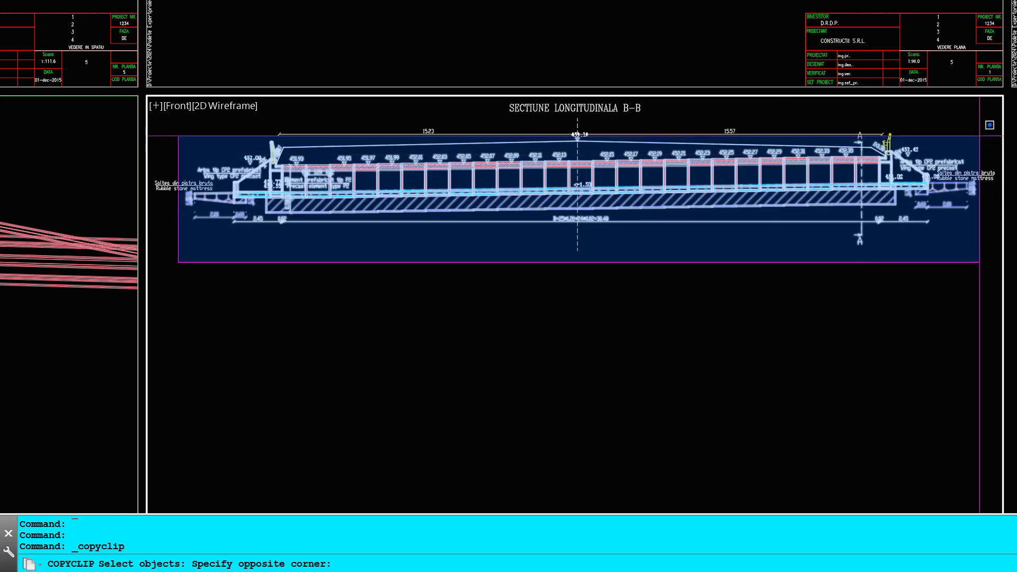
pyautogui.click(982, 110)
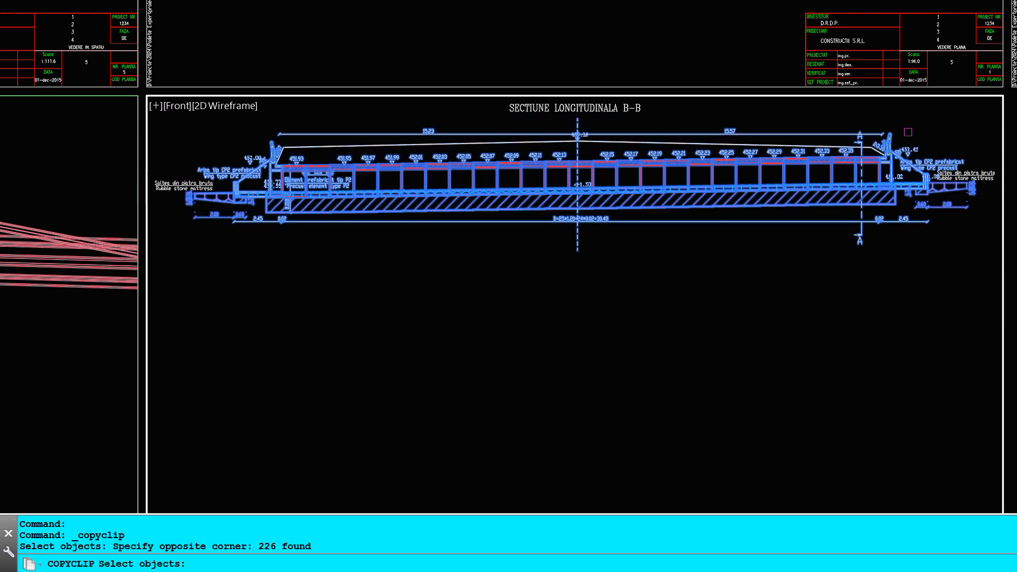
pyautogui.press('Return')
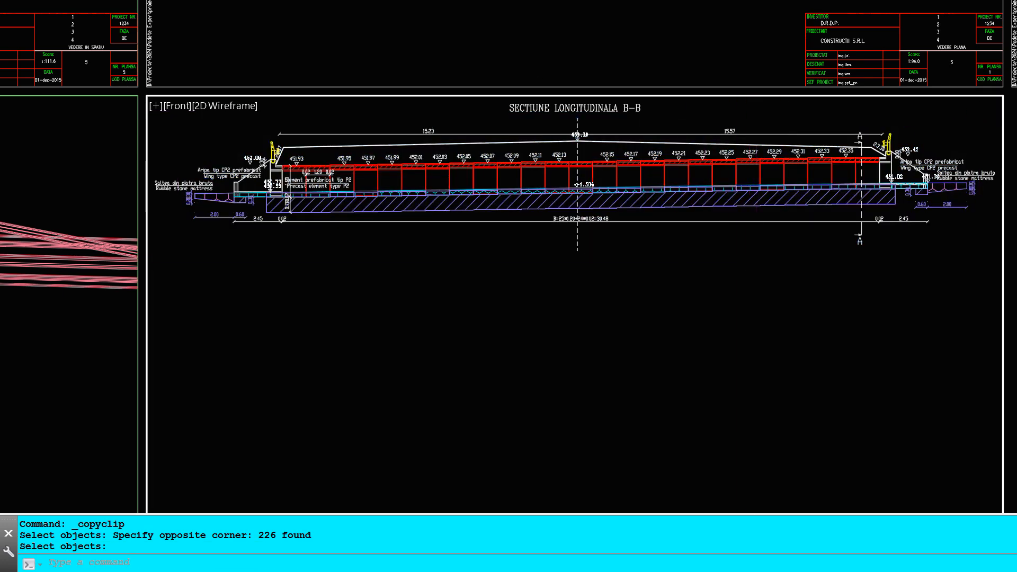
# Step: Switch to Profile podete autostrada.dwg and paste the copied section as a block above the km 37+670 profile
pyautogui.click(426, 0)
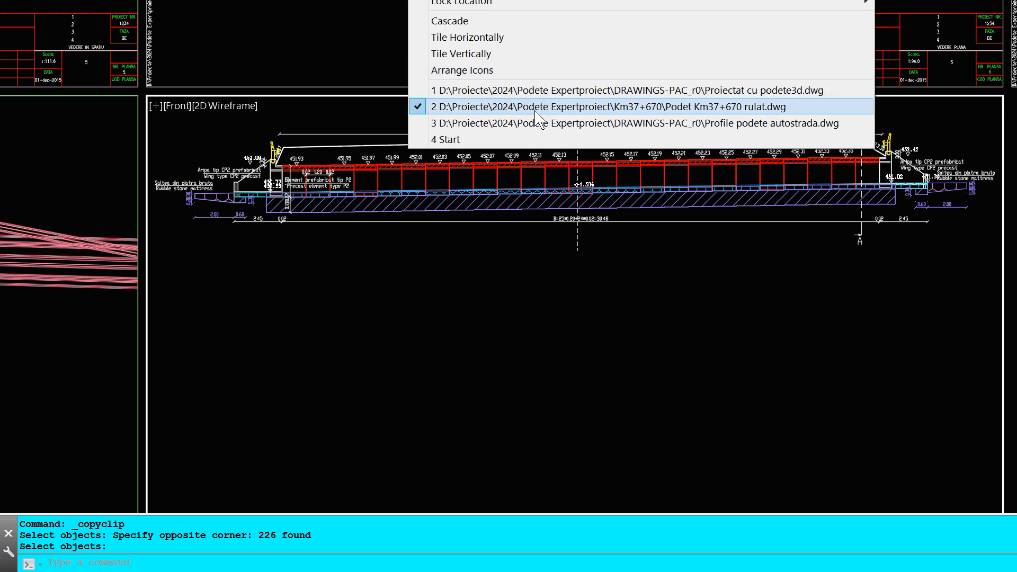
pyautogui.click(537, 125)
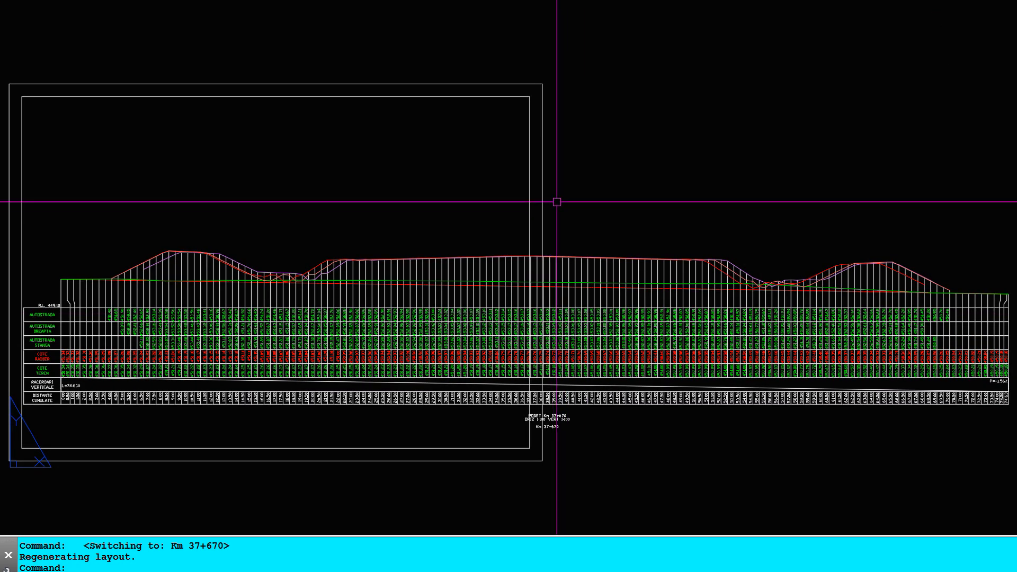
pyautogui.hotkey('ctrl', 'v')
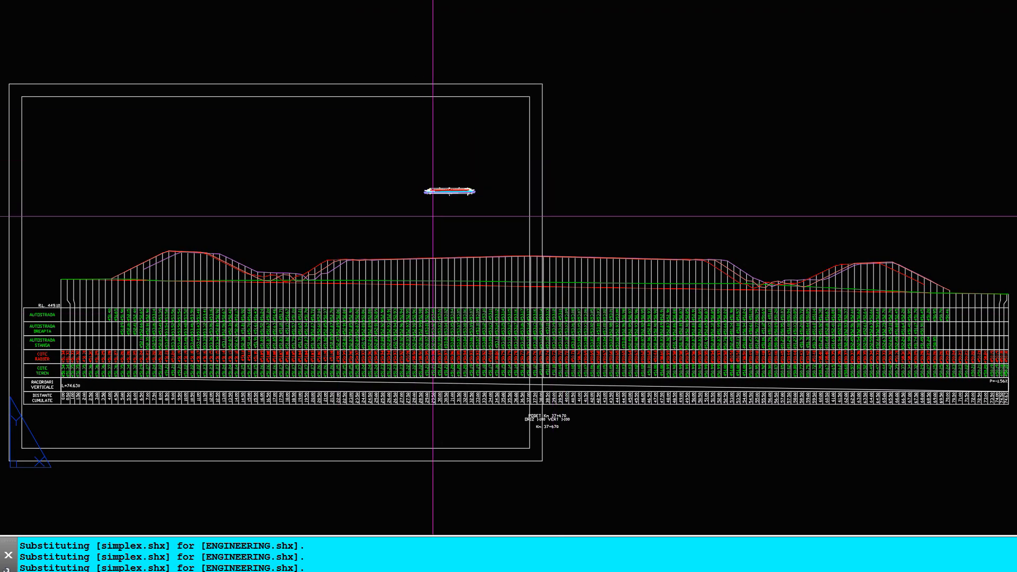
pyautogui.click(398, 156)
# Step: Scale the pasted section block by a factor of 10
pyautogui.write('sc')
pyautogui.press('Return')
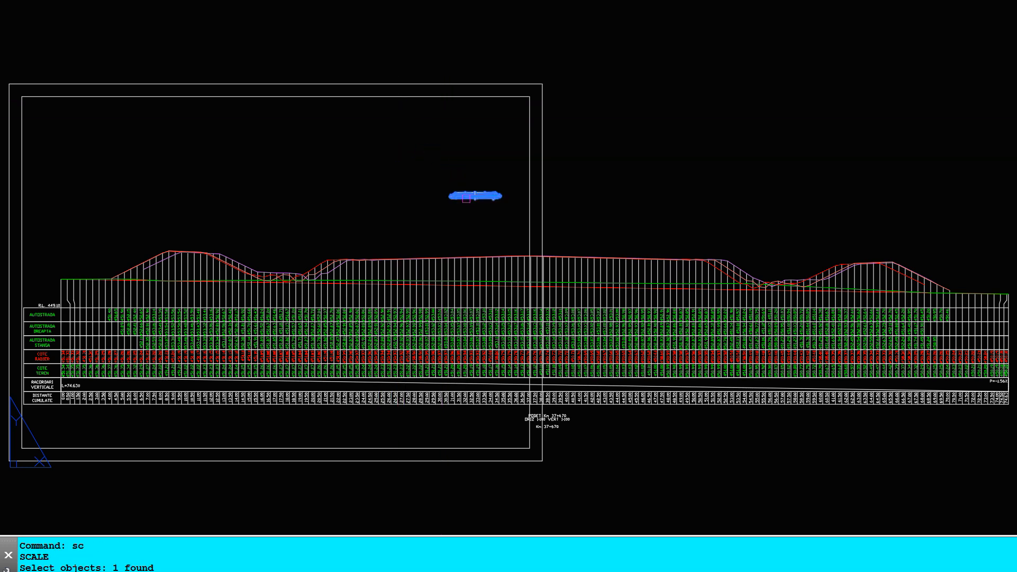
pyautogui.press('Return')
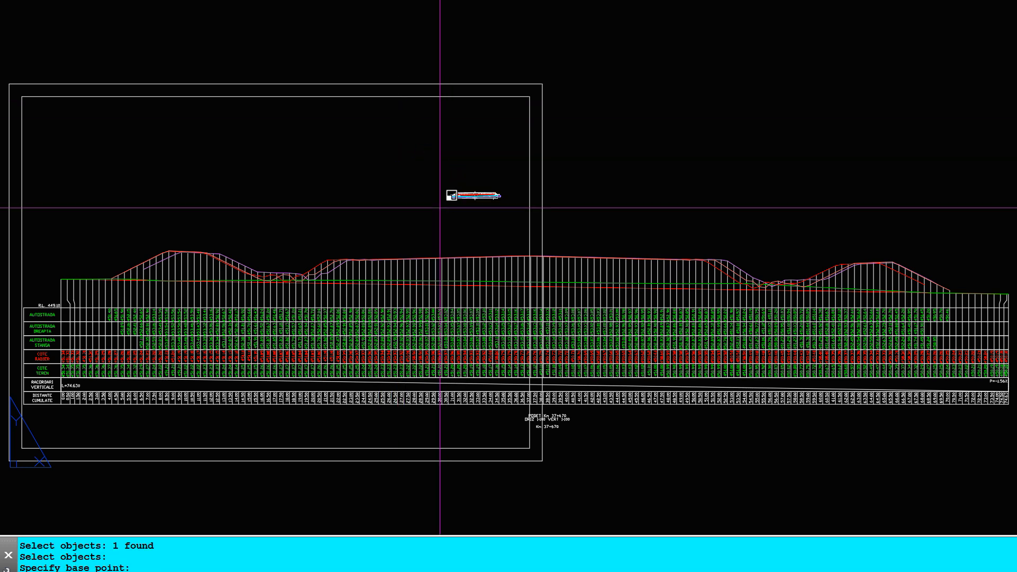
pyautogui.click(440, 208)
pyautogui.write('10')
pyautogui.press('Return')
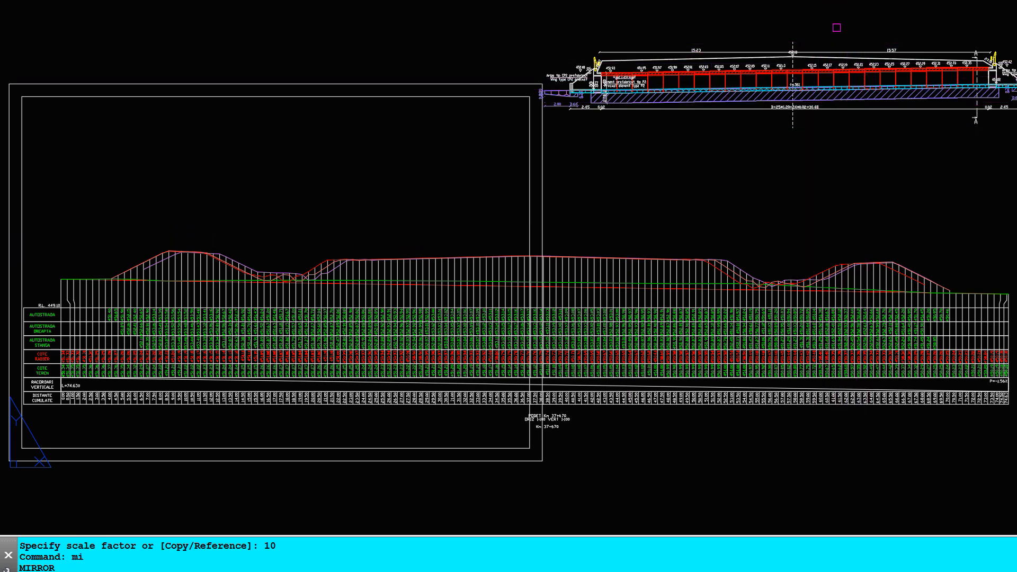
# Step: Mirror the section block about its vertical centre axis and erase the source object
pyautogui.click(799, 54)
pyautogui.press('Return')
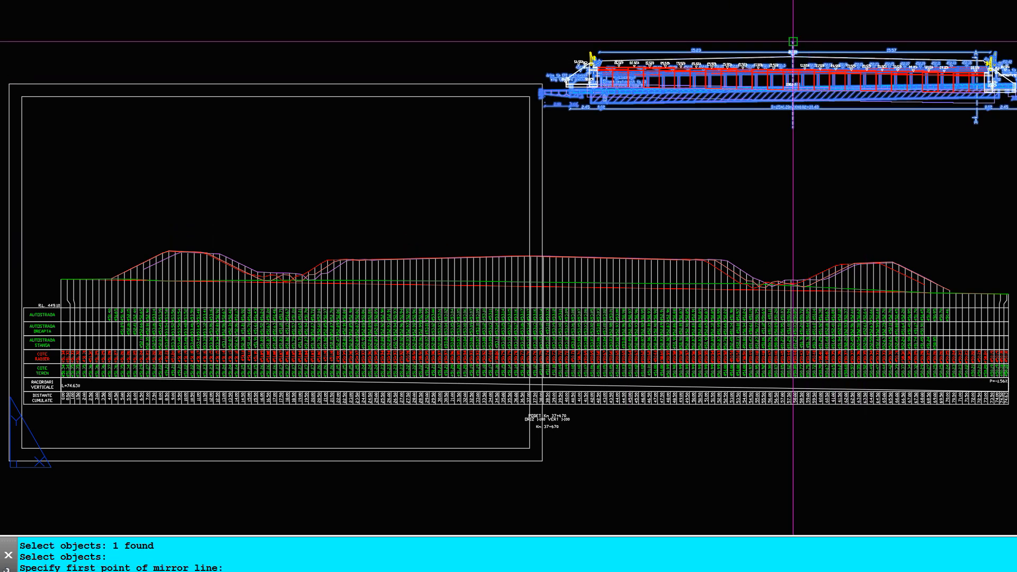
pyautogui.click(792, 127)
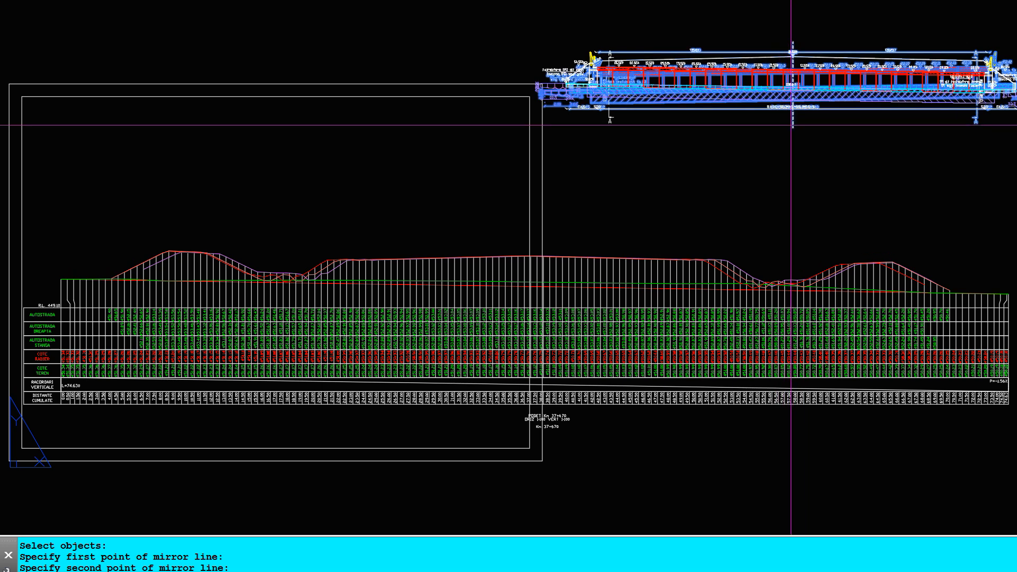
pyautogui.click(755, 164)
pyautogui.write('y')
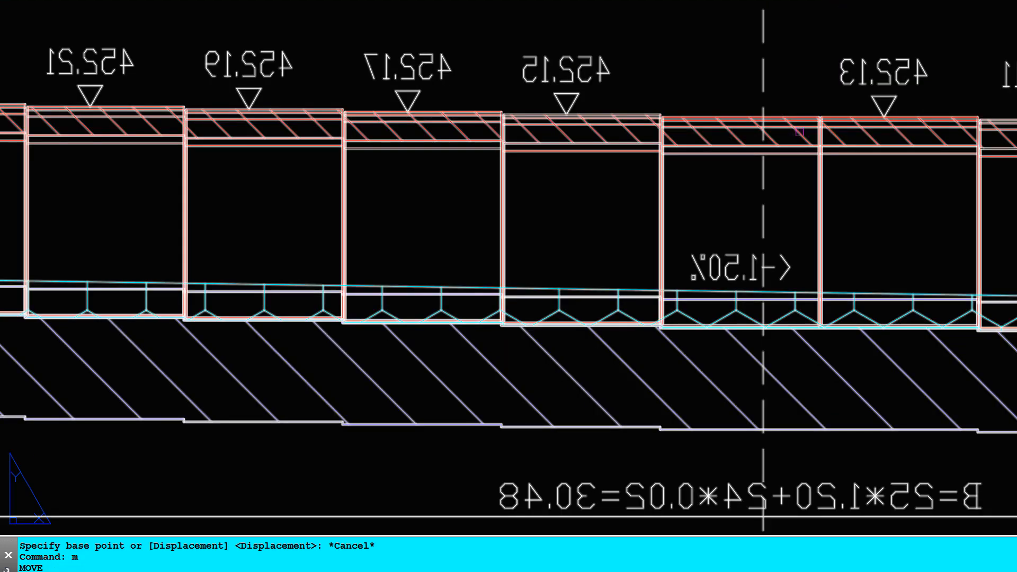
# Step: Move the mirrored section onto the km 37+670 profile, matching its centre axis and road crown to the motorway profile, with Ortho off
pyautogui.click(799, 131)
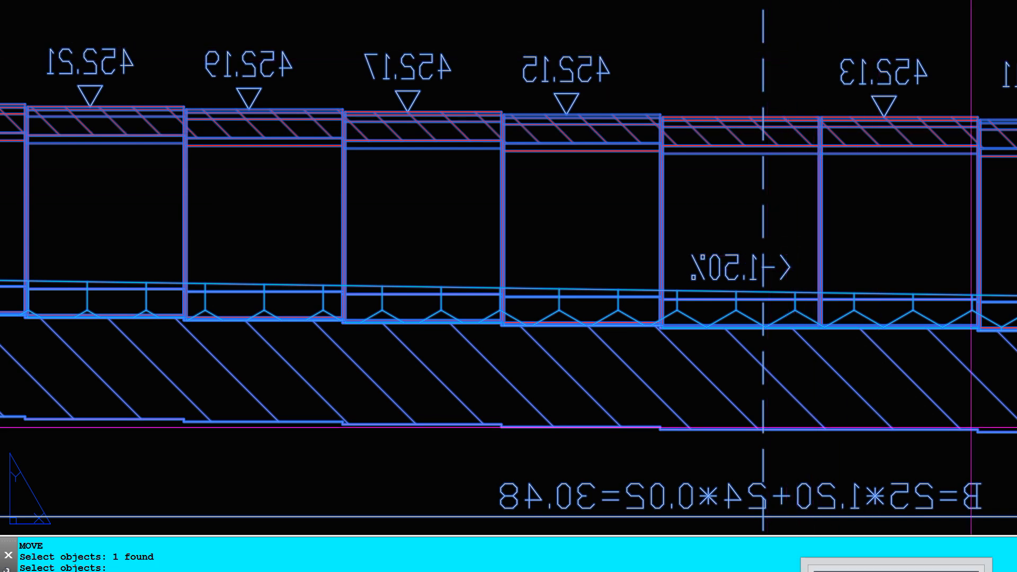
pyautogui.press('Return')
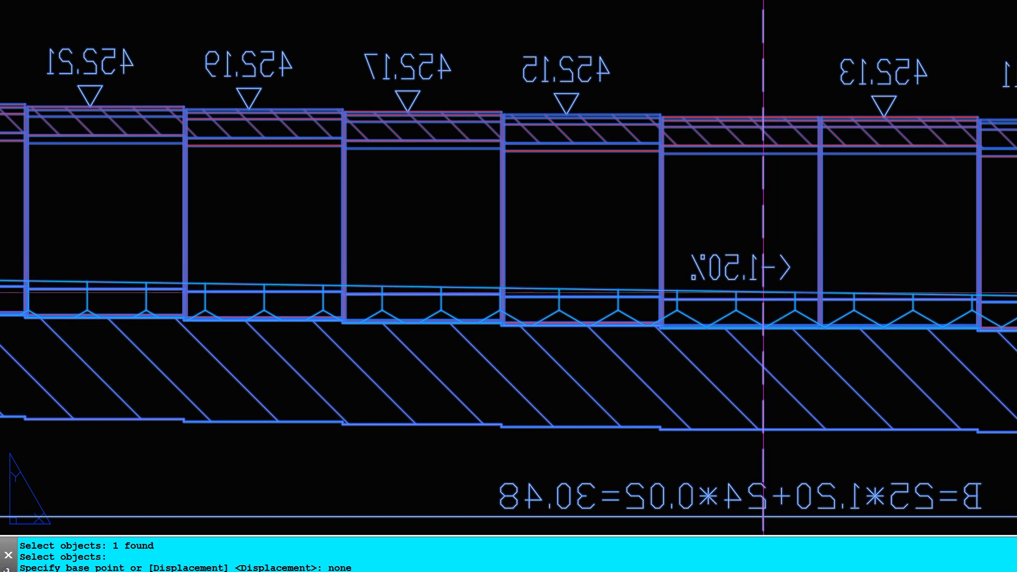
pyautogui.scroll(-6, 763, 270)
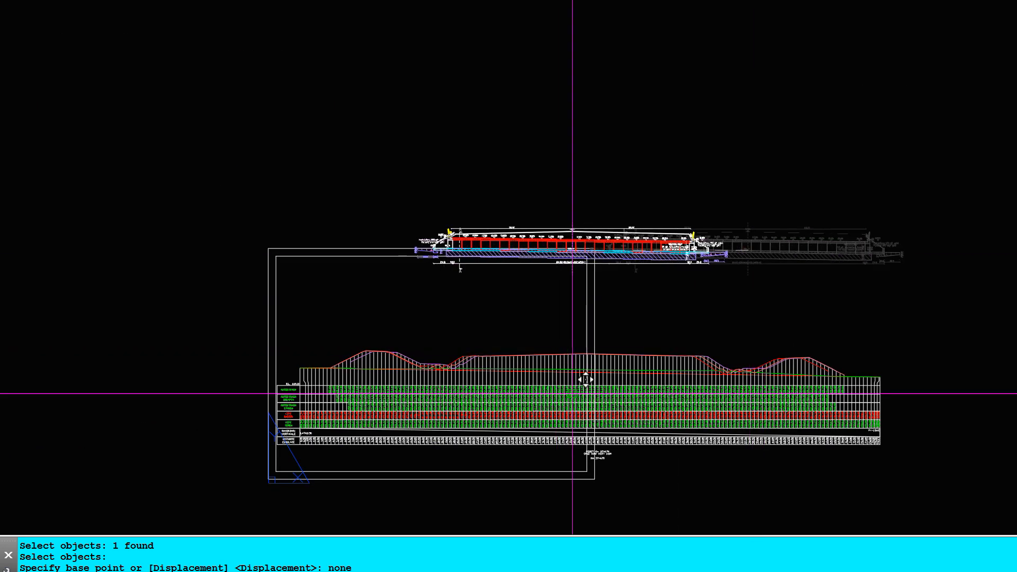
pyautogui.scroll(6, 573, 391)
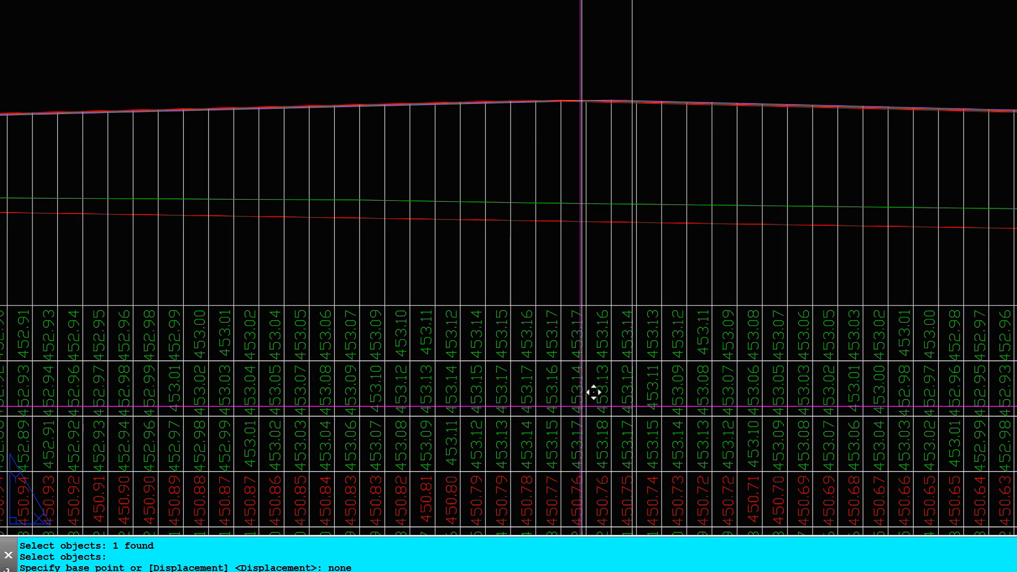
pyautogui.click(695, 209)
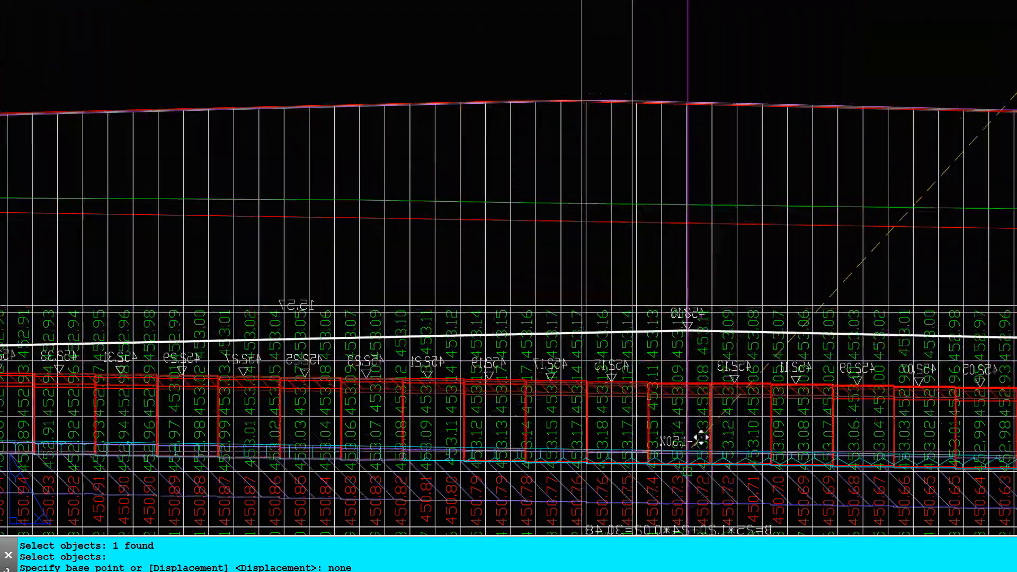
pyautogui.scroll(-5, 701, 438)
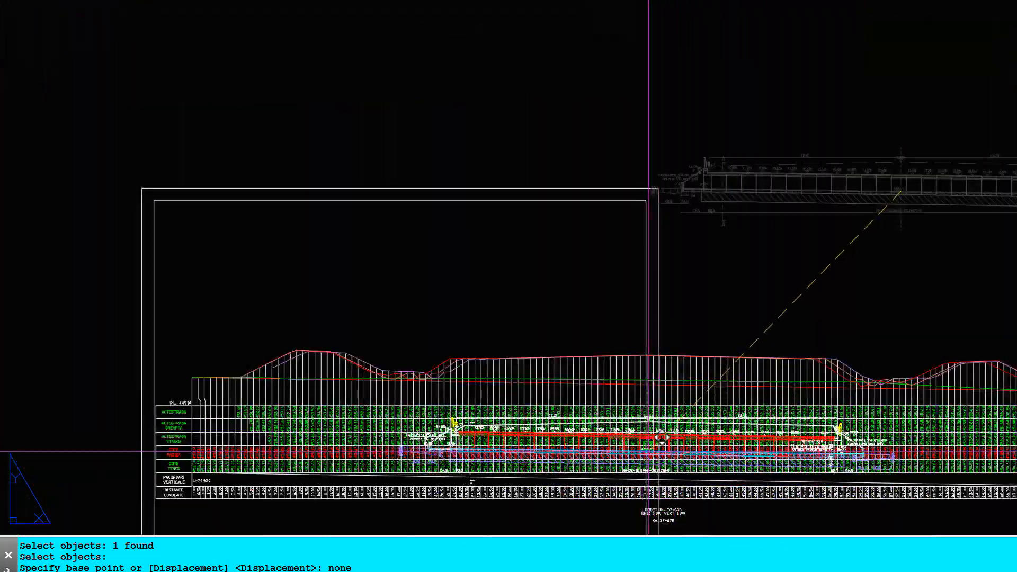
pyautogui.scroll(8, 662, 437)
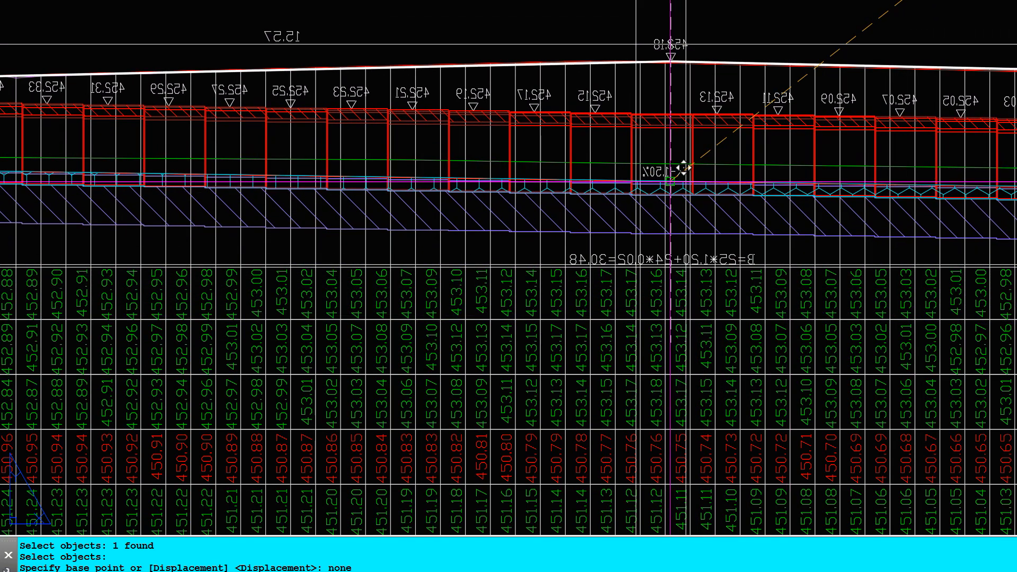
pyautogui.press('F8')
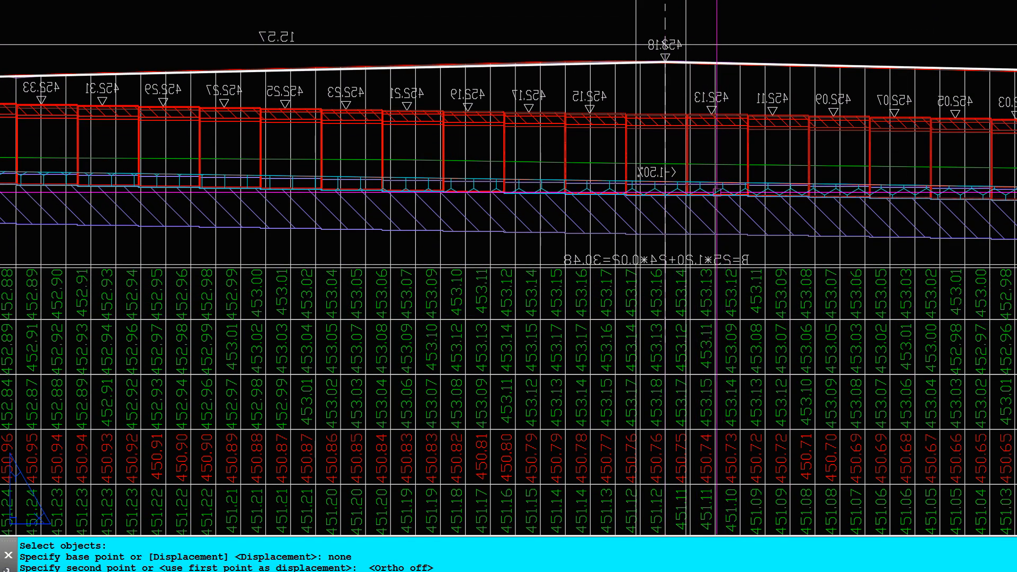
# Step: Examine both ends of the placed section, their wing walls and stone mattresses, against the terrain and motorway profile lines
pyautogui.scroll(-3, 666, 181)
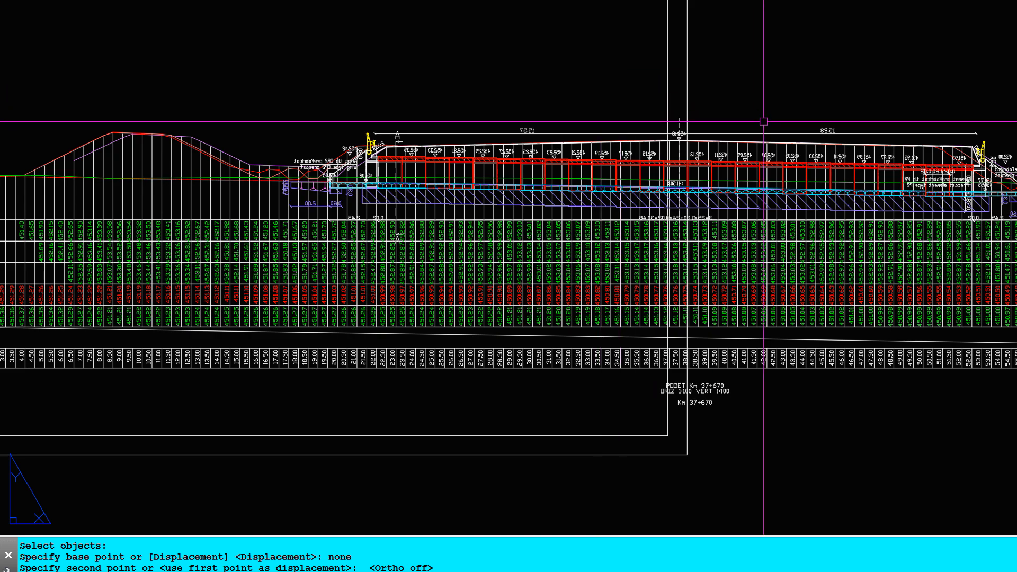
pyautogui.moveTo(750, 161); pyautogui.dragTo(620, 133, button='middle')
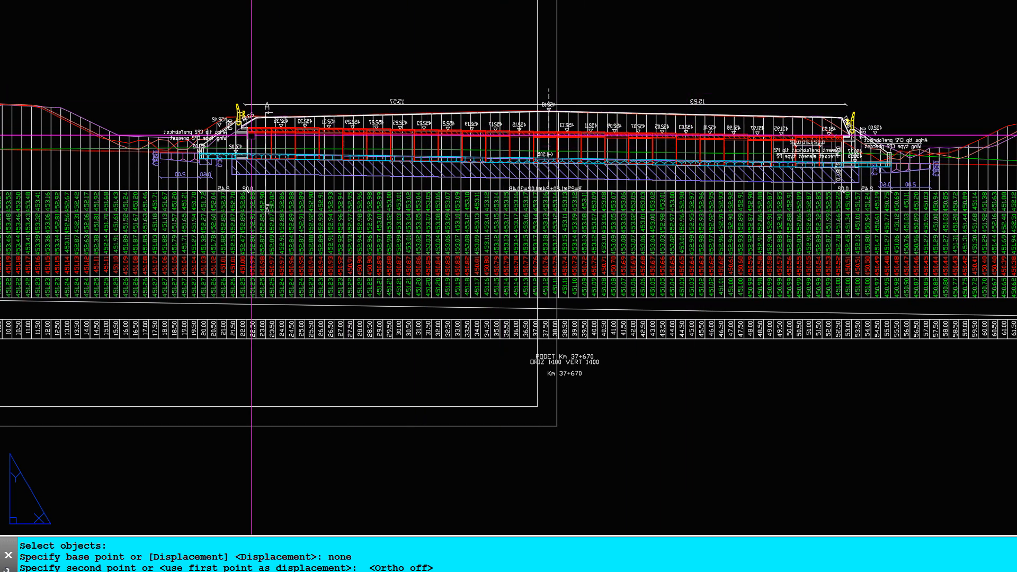
pyautogui.scroll(3, 190, 157)
pyautogui.scroll(-2, 204, 134)
pyautogui.scroll(-5, 275, 138)
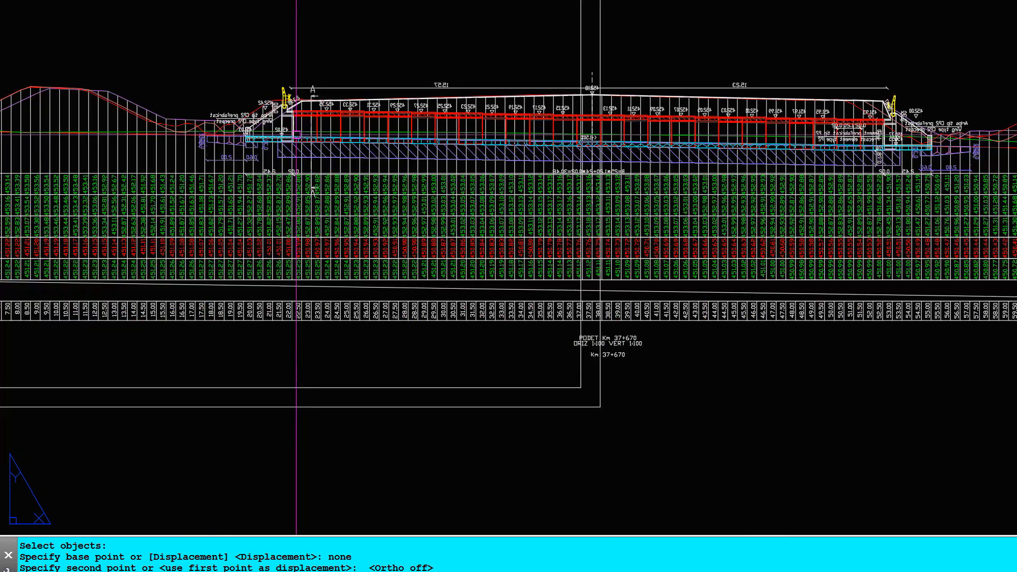
pyautogui.scroll(7, 996, 143)
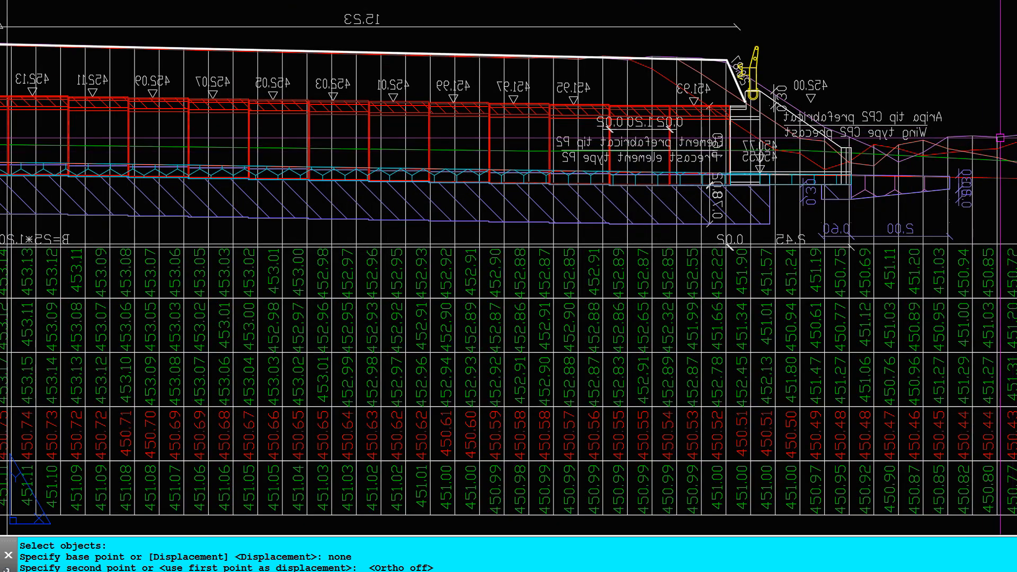
pyautogui.scroll(-6, 900, 148)
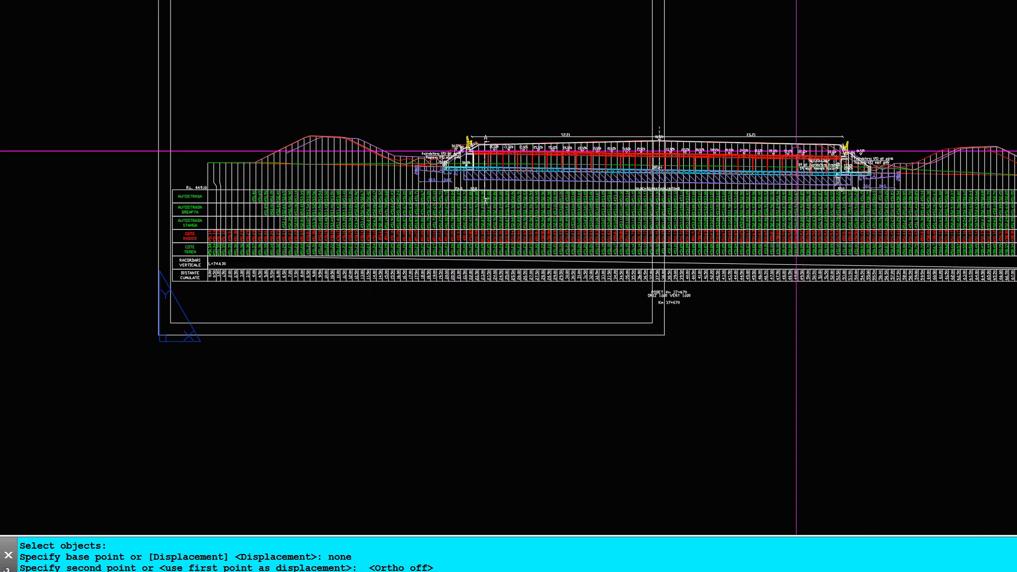
pyautogui.scroll(3, 775, 162)
# Step: Open the mirrored culvert section block A$C1969055C on the km 37+670 profile in the block editor
pyautogui.click(771, 160)
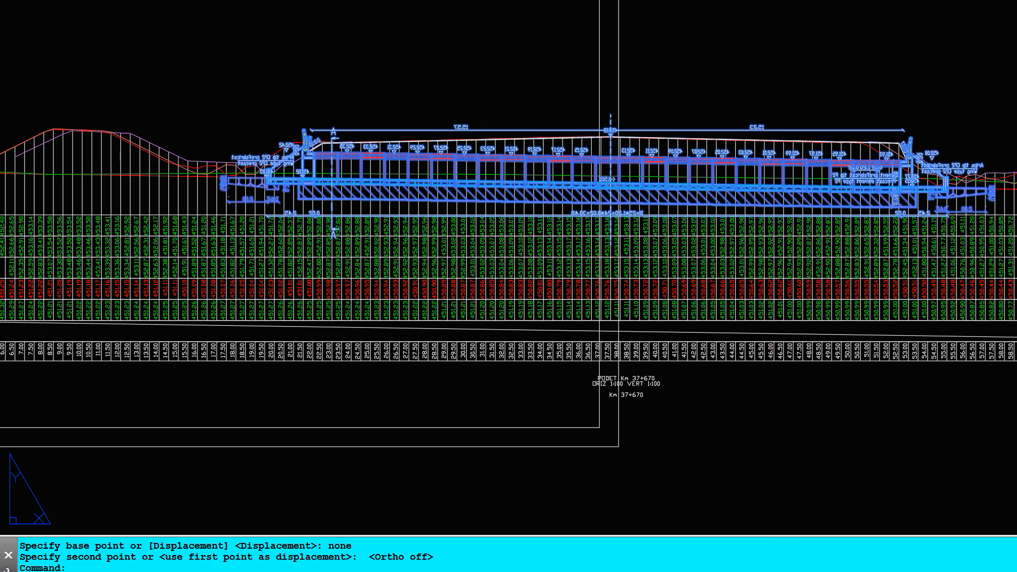
pyautogui.doubleClick(607, 215)
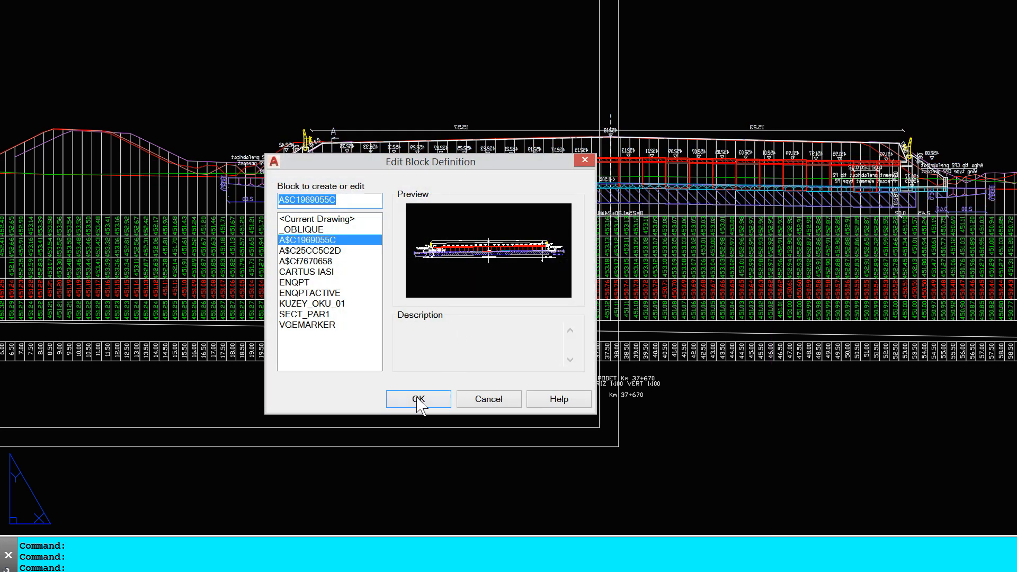
pyautogui.click(419, 399)
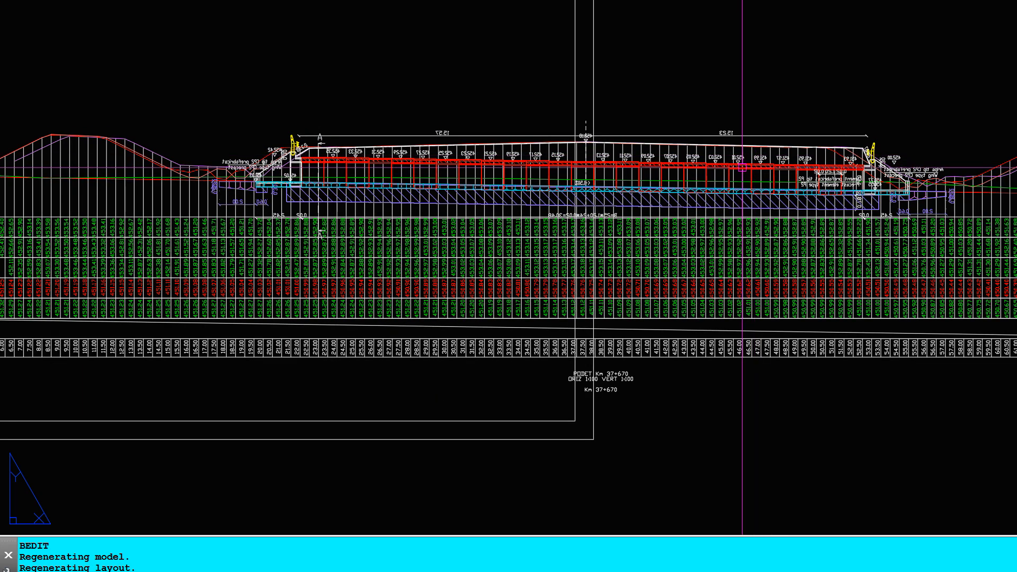
pyautogui.doubleClick(741, 167)
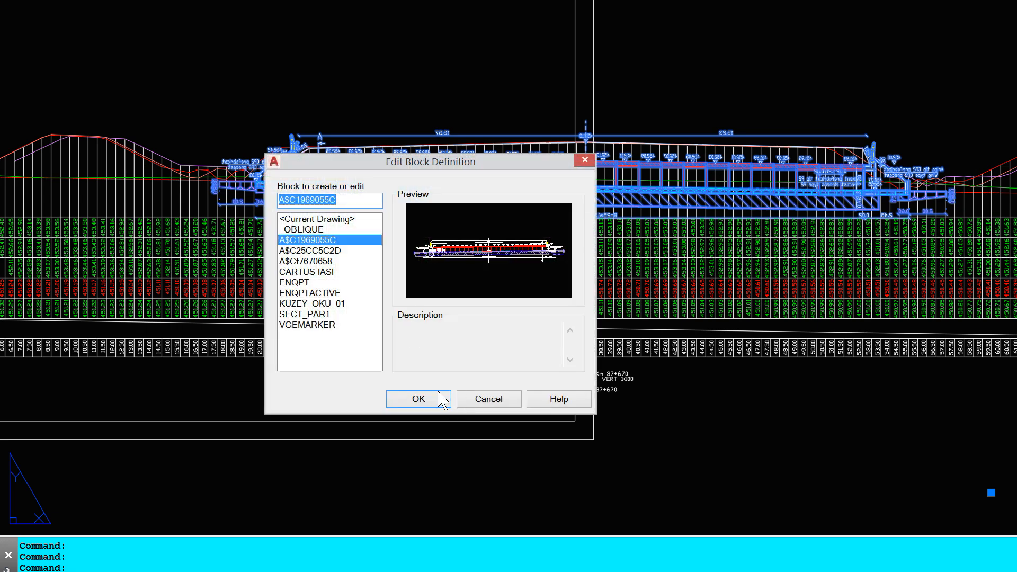
pyautogui.click(419, 399)
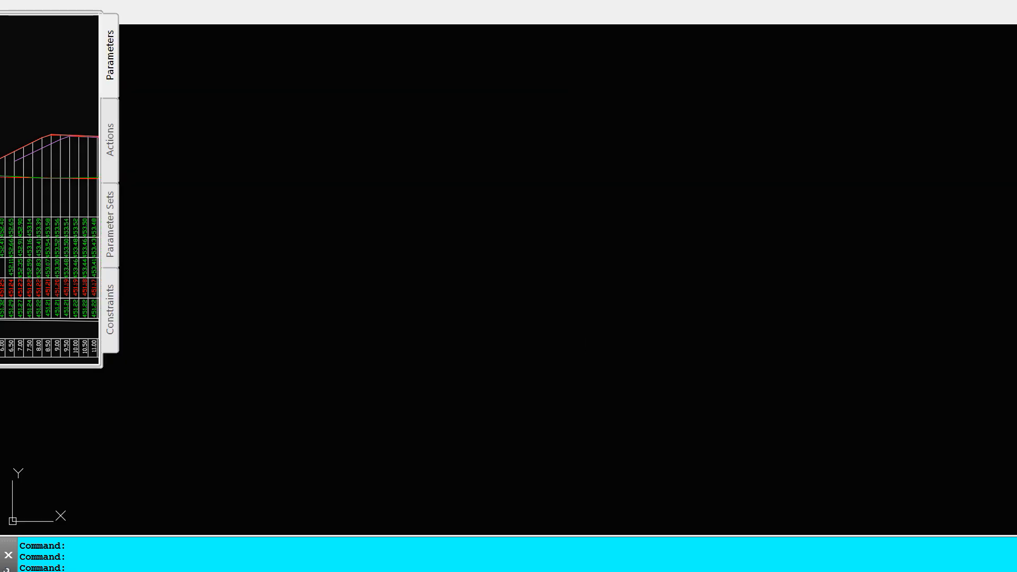
# Step: Set the colour of all objects in the section block to yellow, save the block changes and close the block editor
pyautogui.click(963, 127)
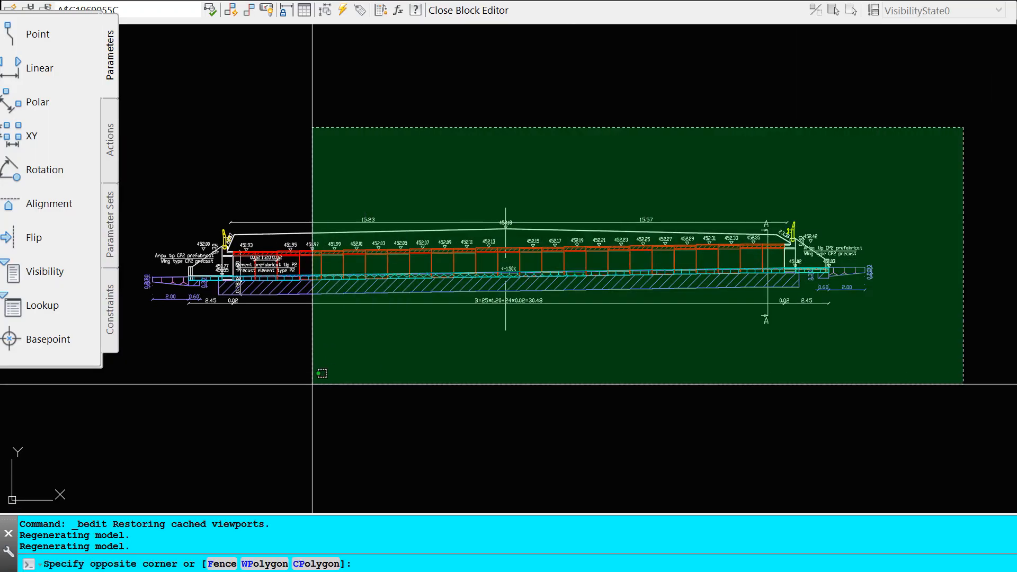
pyautogui.click(130, 375)
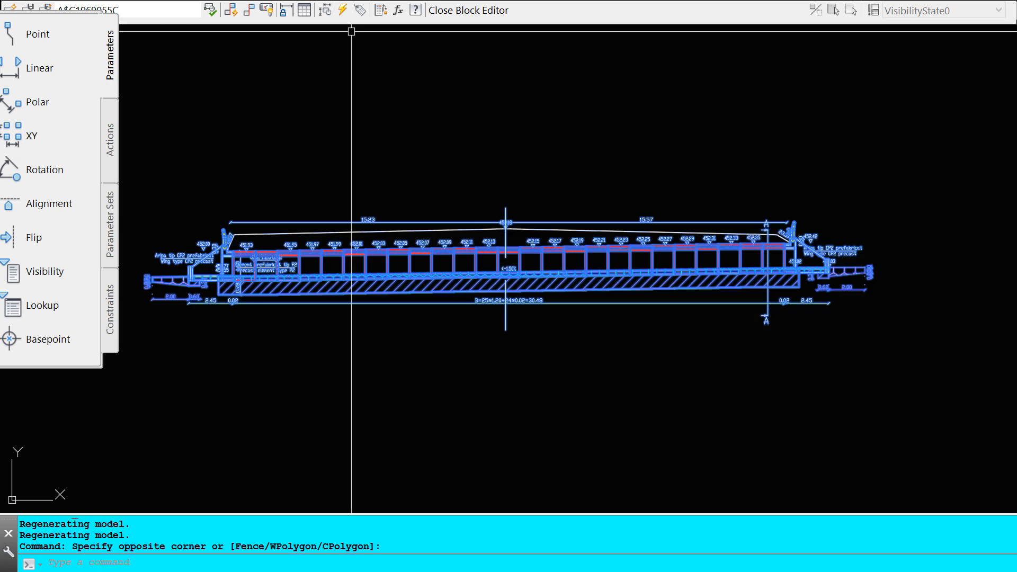
pyautogui.click(503, 2)
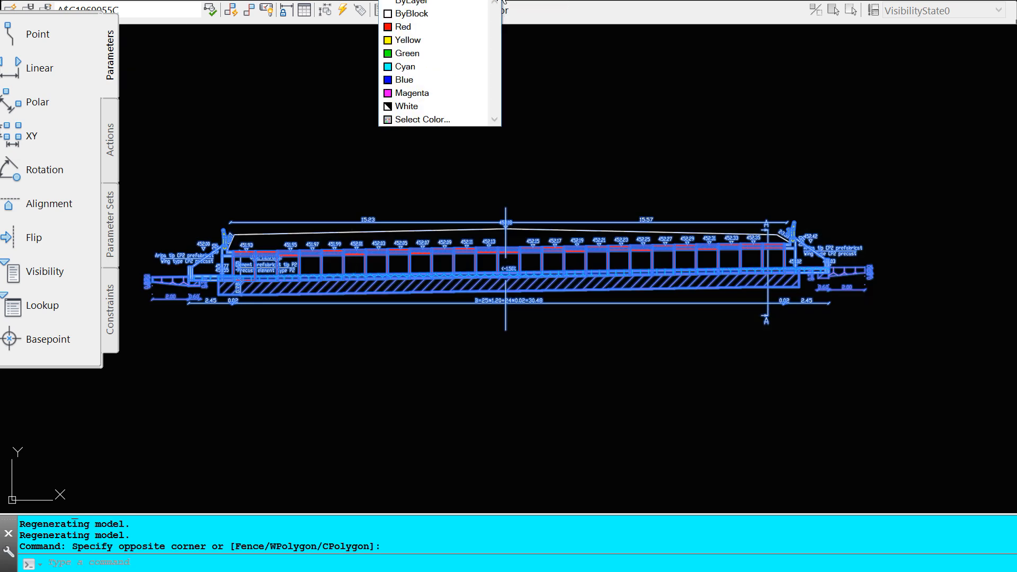
pyautogui.click(411, 40)
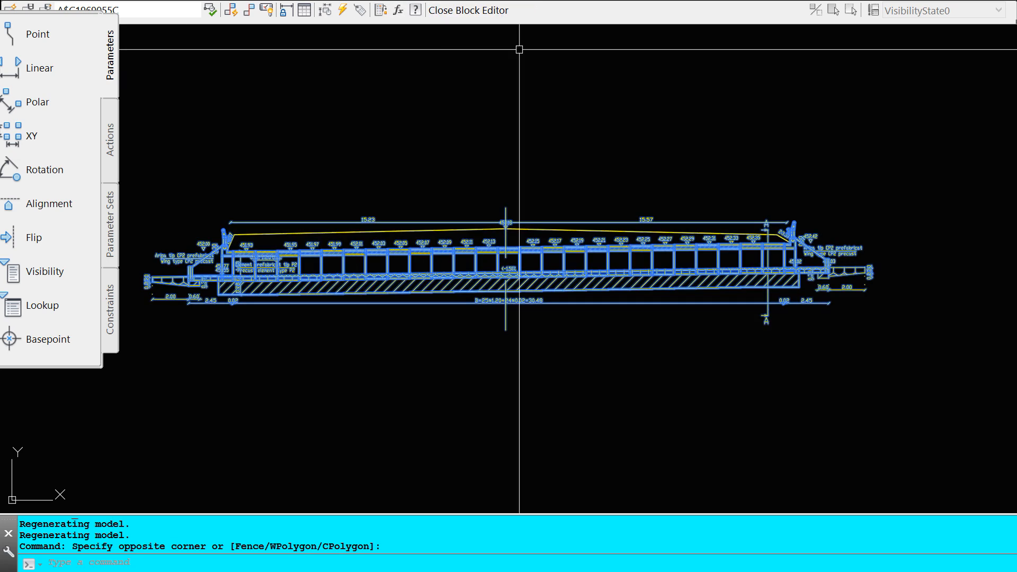
pyautogui.click(461, 10)
pyautogui.click(566, 263)
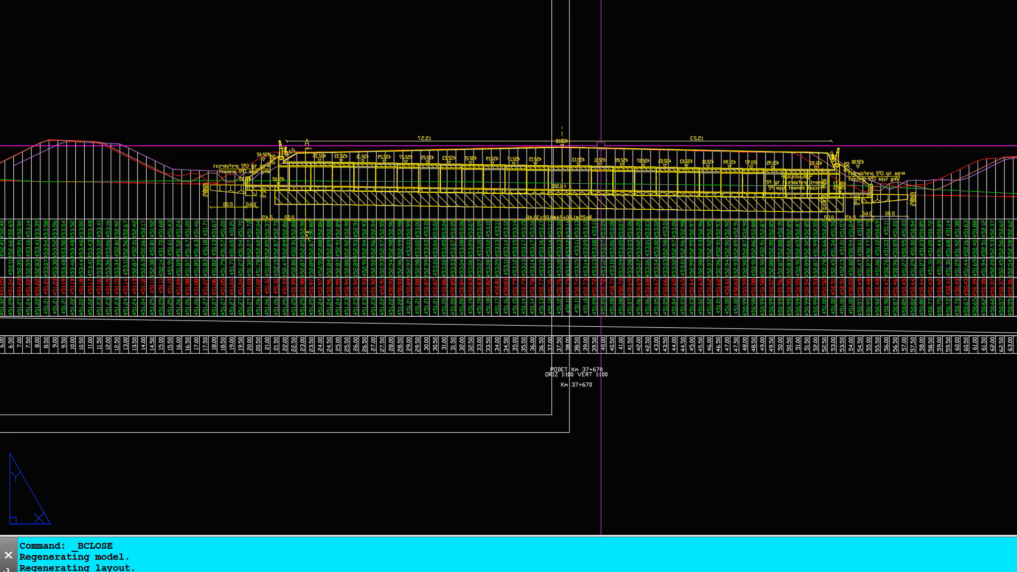
# Step: Examine the recoloured culvert section along its length against the terrain and motorway lines of the profile
pyautogui.scroll(-2, 465, 142)
pyautogui.scroll(4, 380, 170)
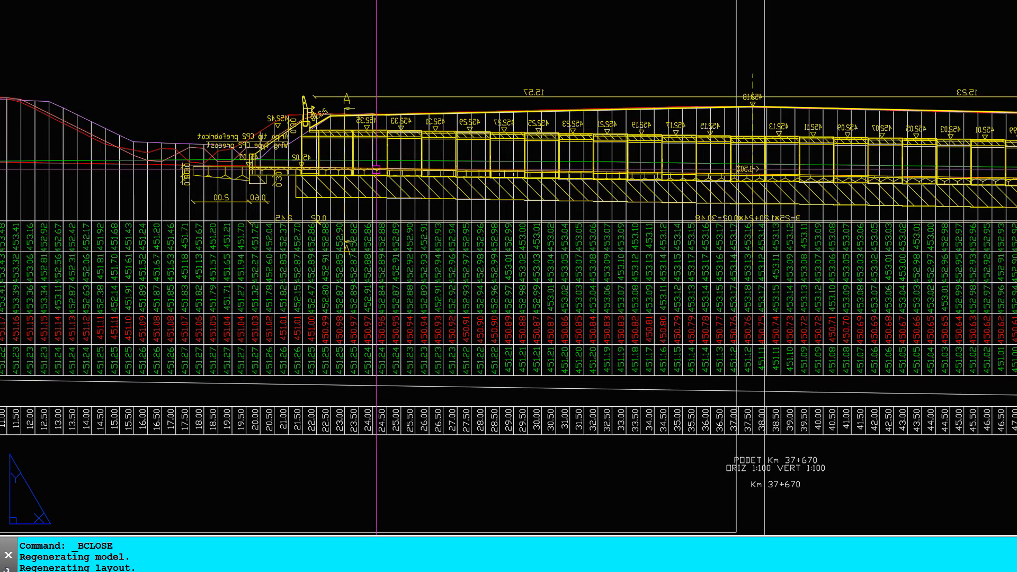
pyautogui.moveTo(739, 130); pyautogui.dragTo(418, 135, button='middle')
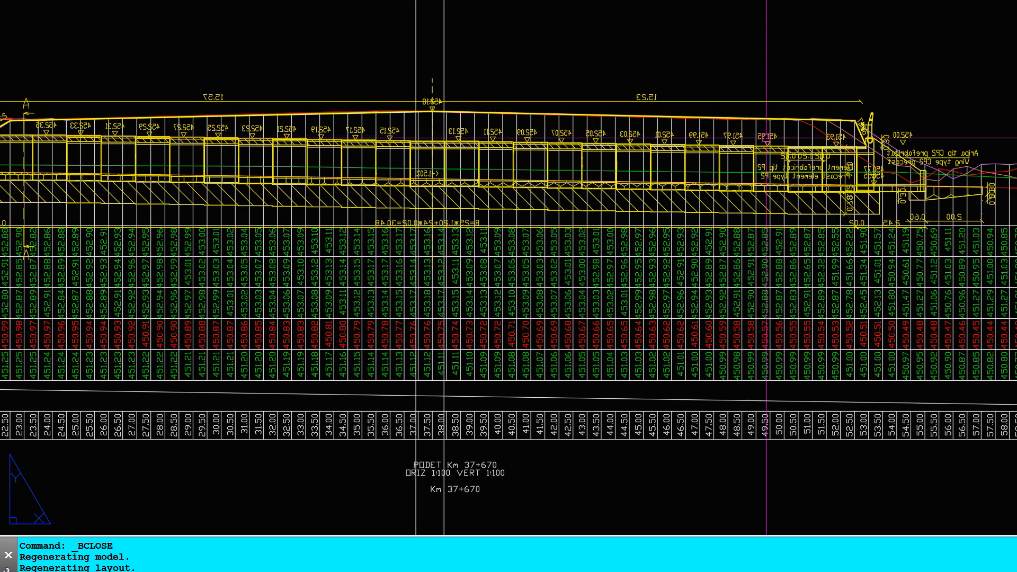